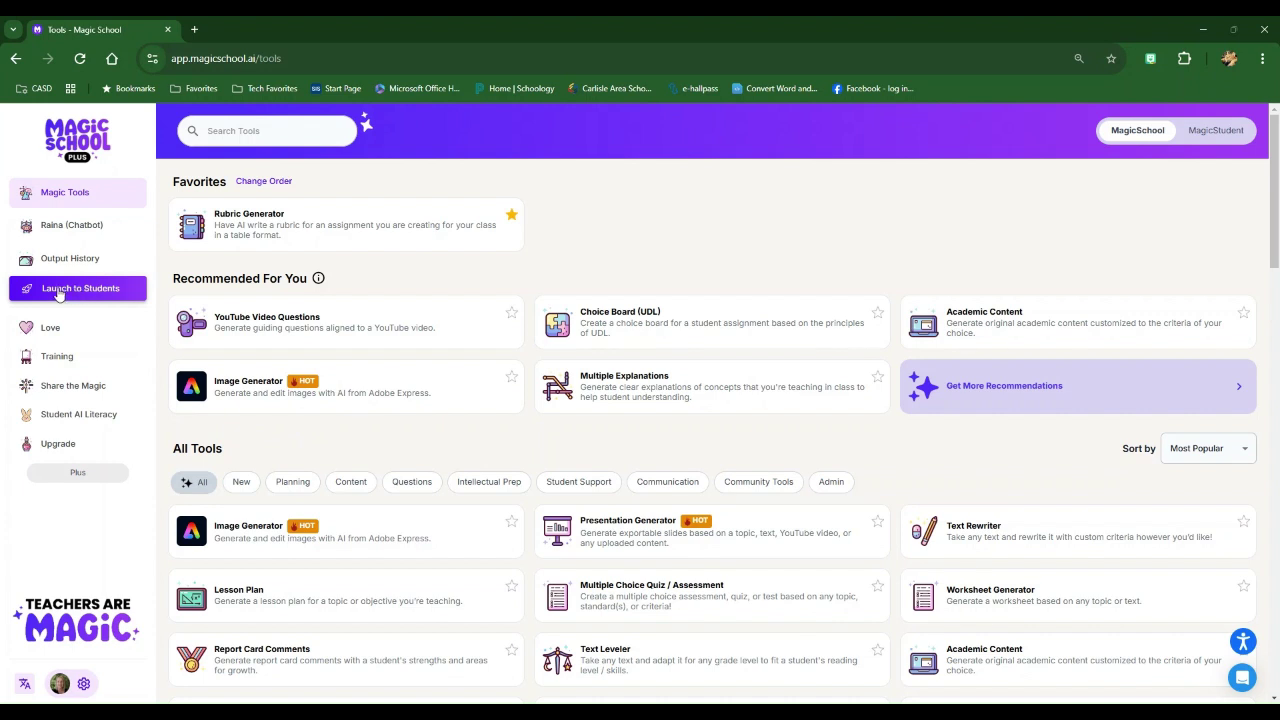
Create a new student room named 'Practice Room' for 10th grade with 250 max students.
click(59, 290)
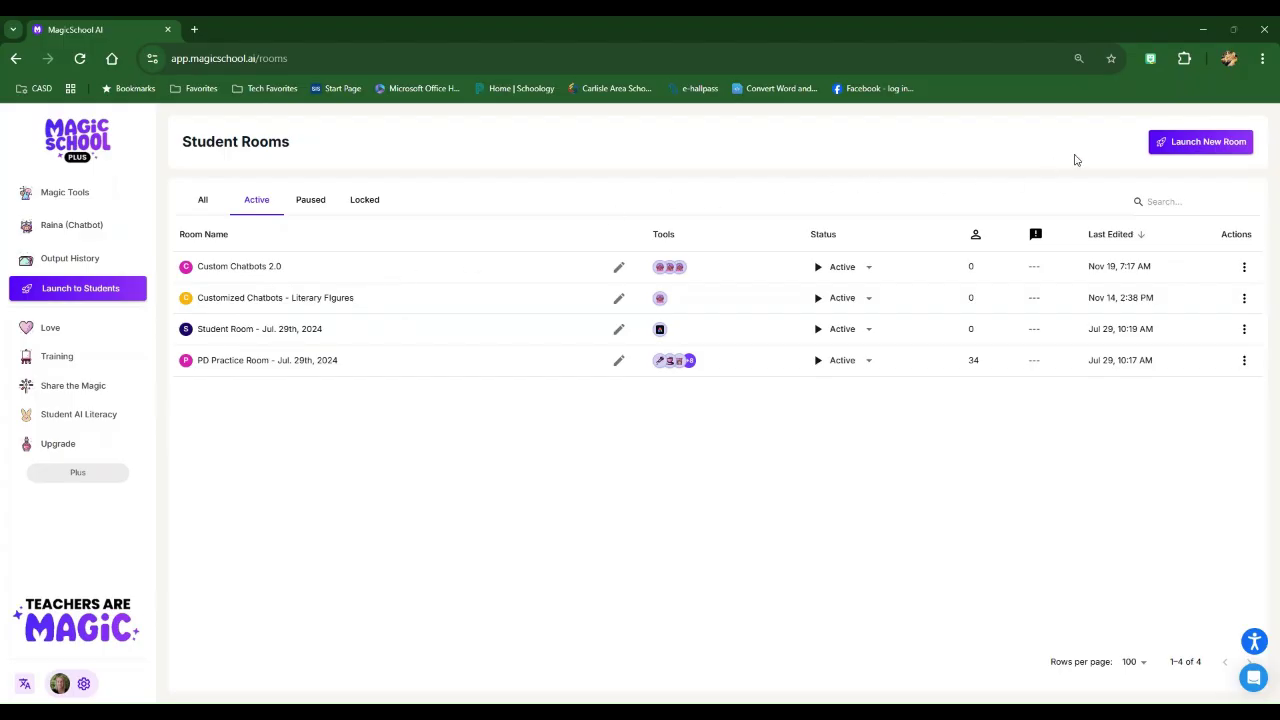
click(1207, 145)
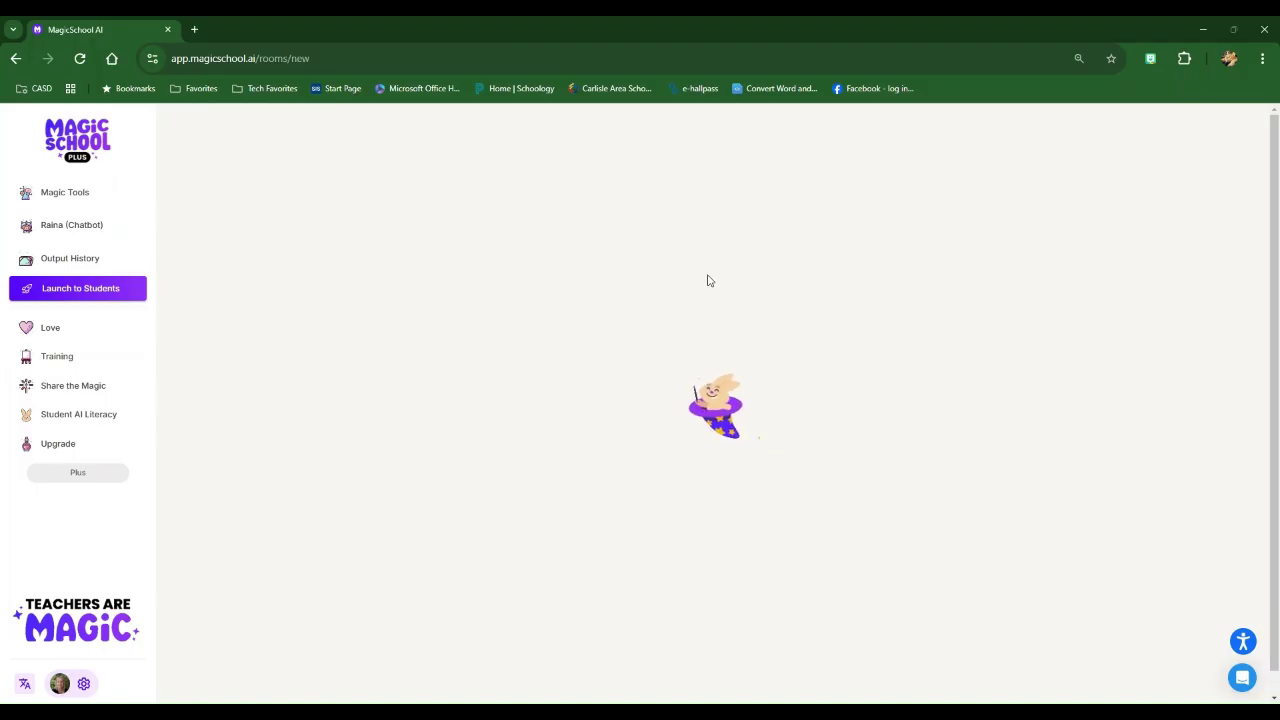
drag(683, 238, 504, 229)
text(Practice Room)
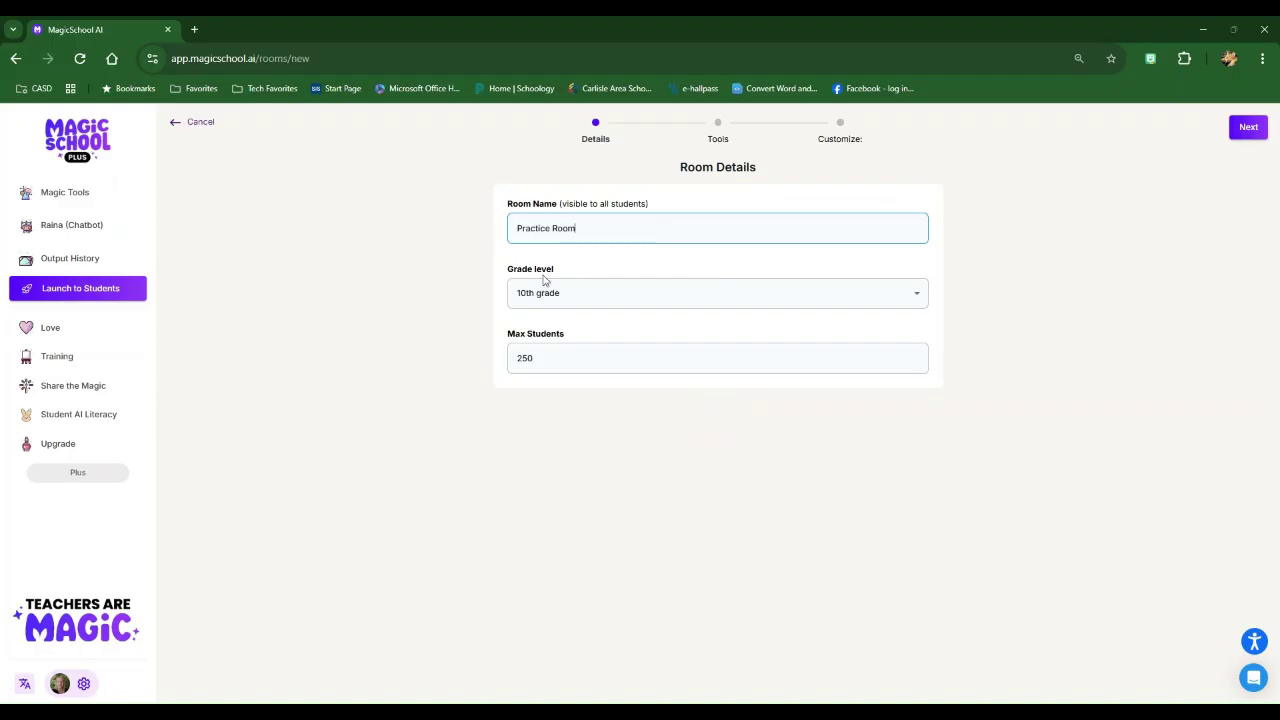
click(918, 297)
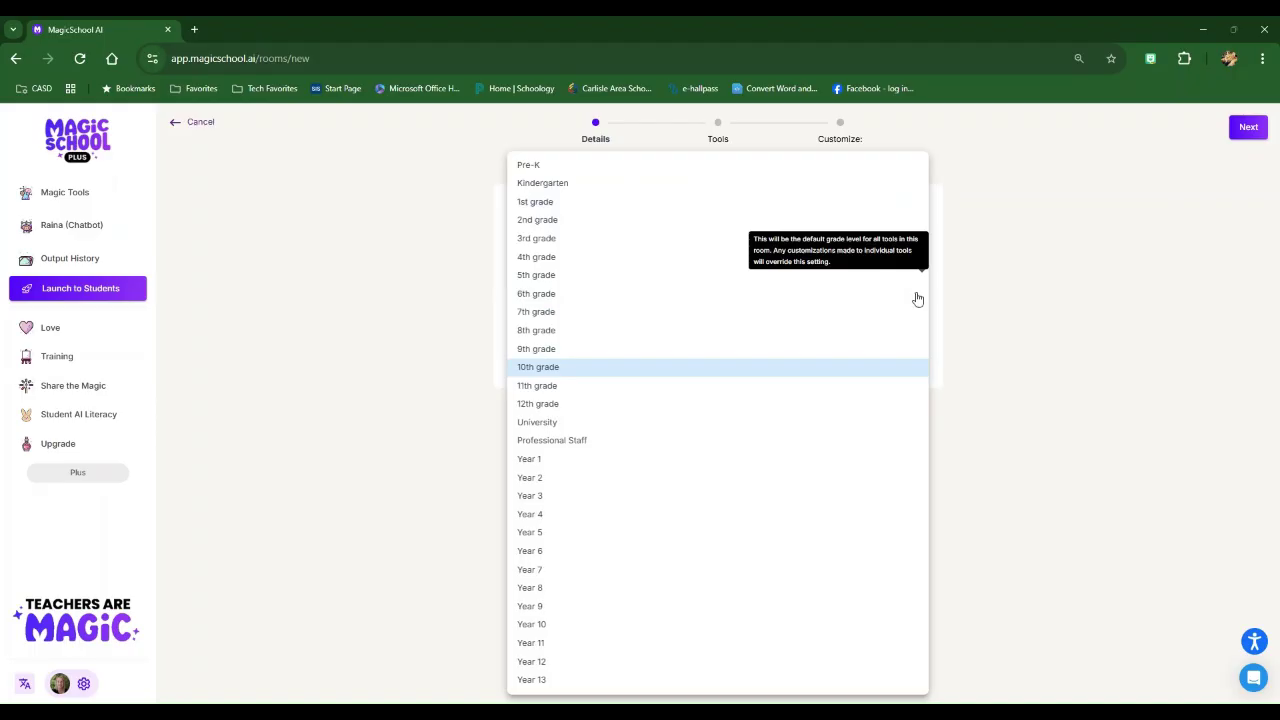
click(368, 297)
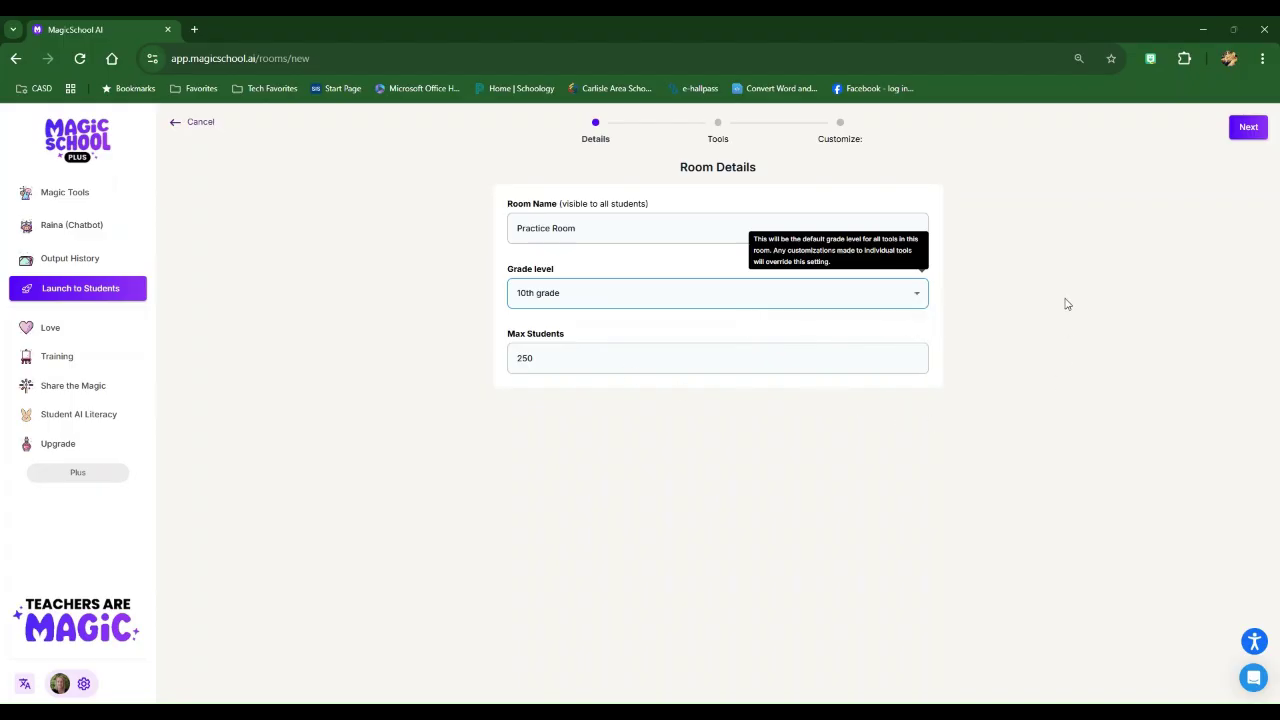
click(1248, 128)
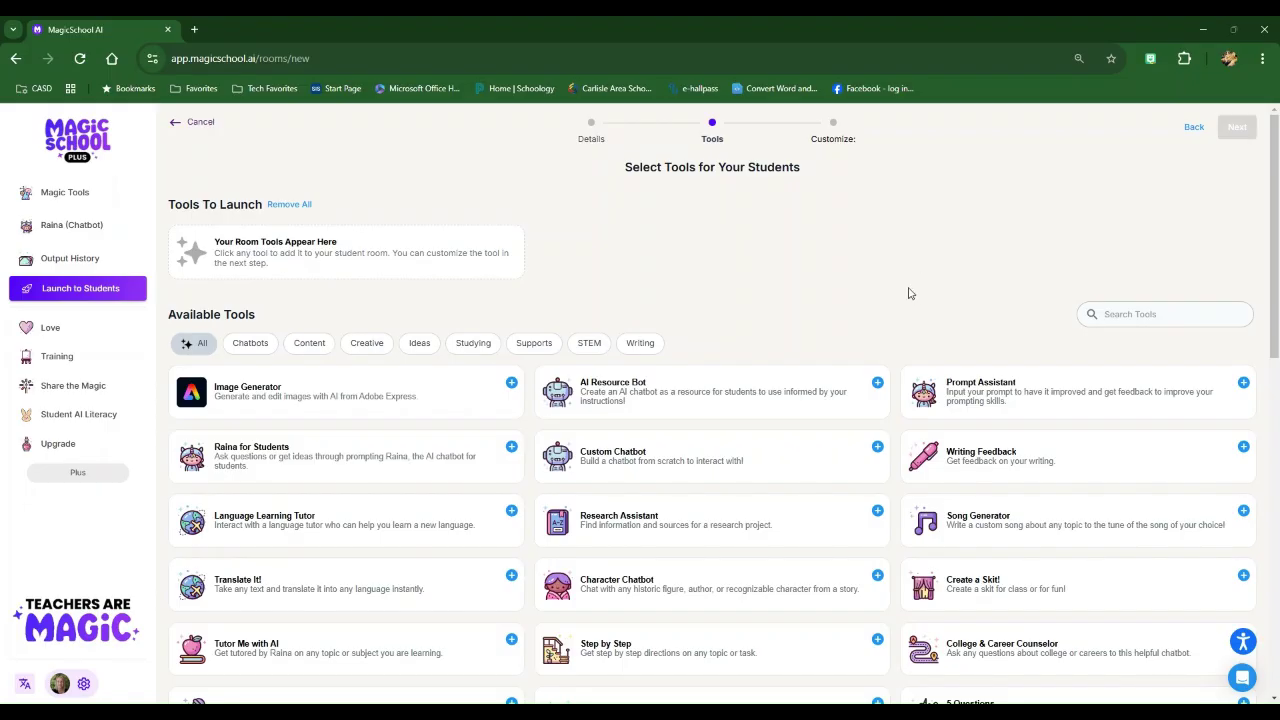
Add Research Assistant and Writing Feedback from Available Tools to the room's Tools To Launch.
scroll(890, 288, down, 1)
scroll(885, 285, down, 5)
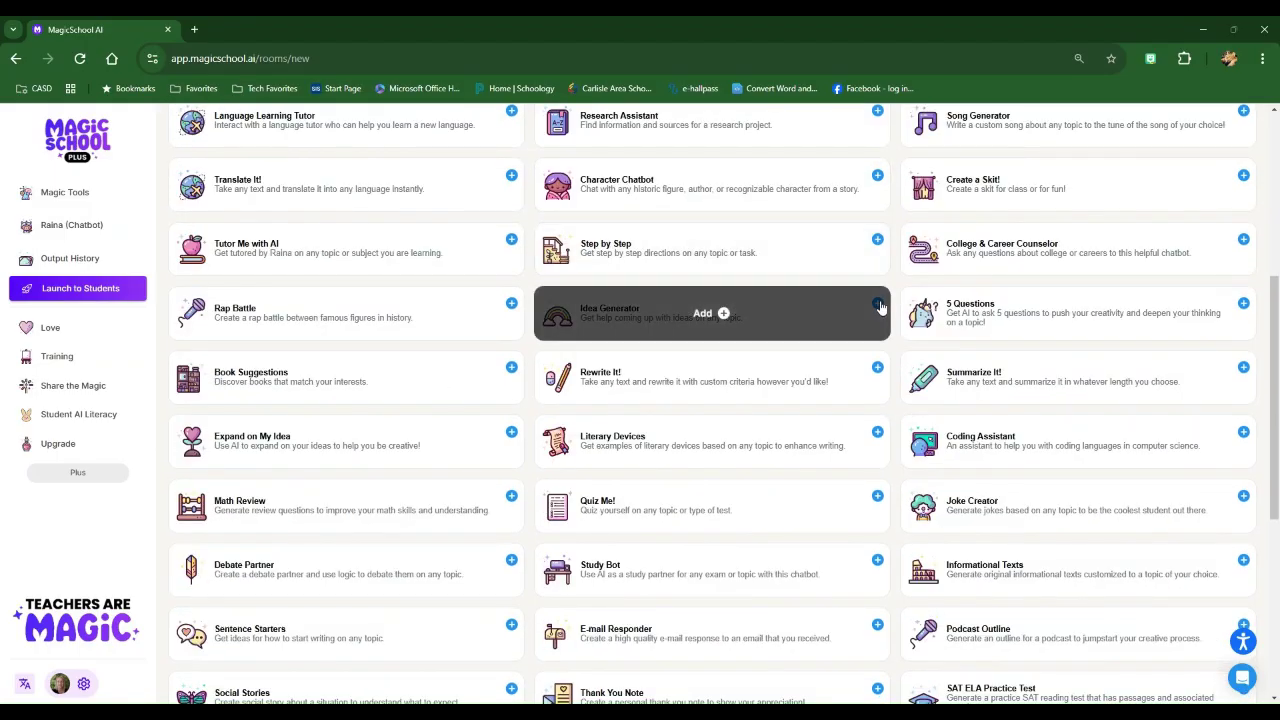
scroll(881, 307, down, 1)
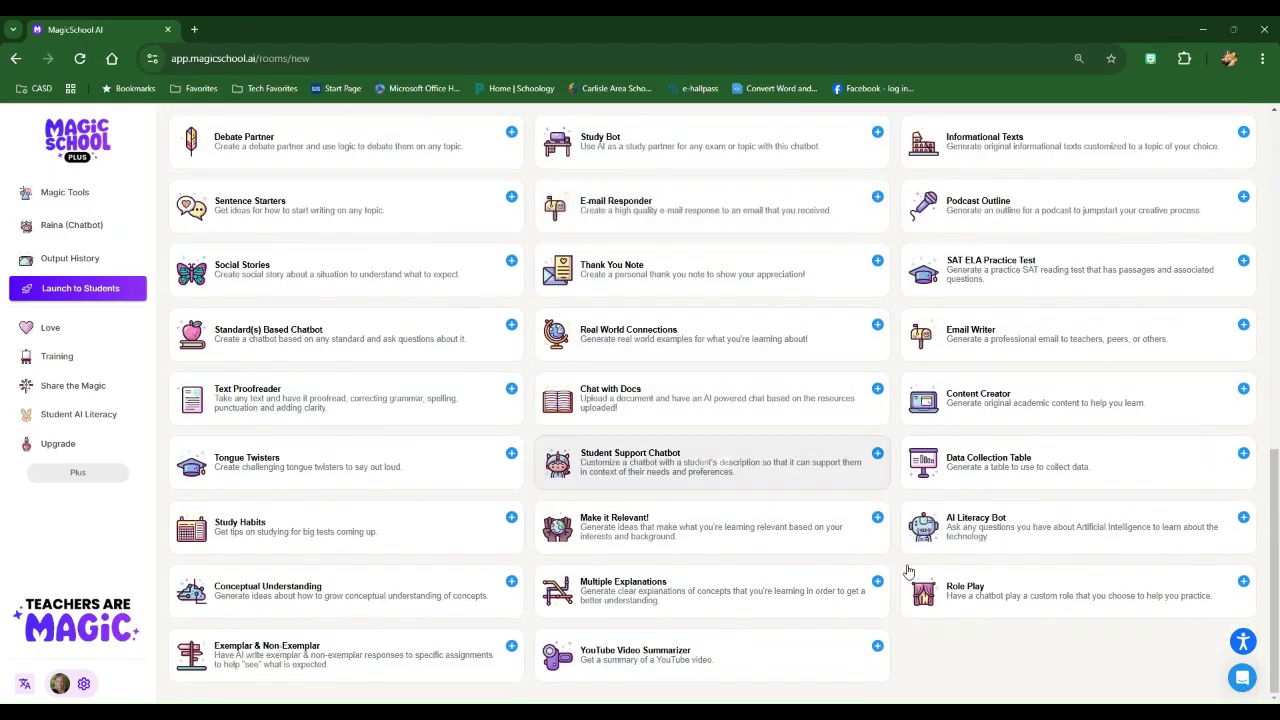
scroll(1000, 672, up, 8)
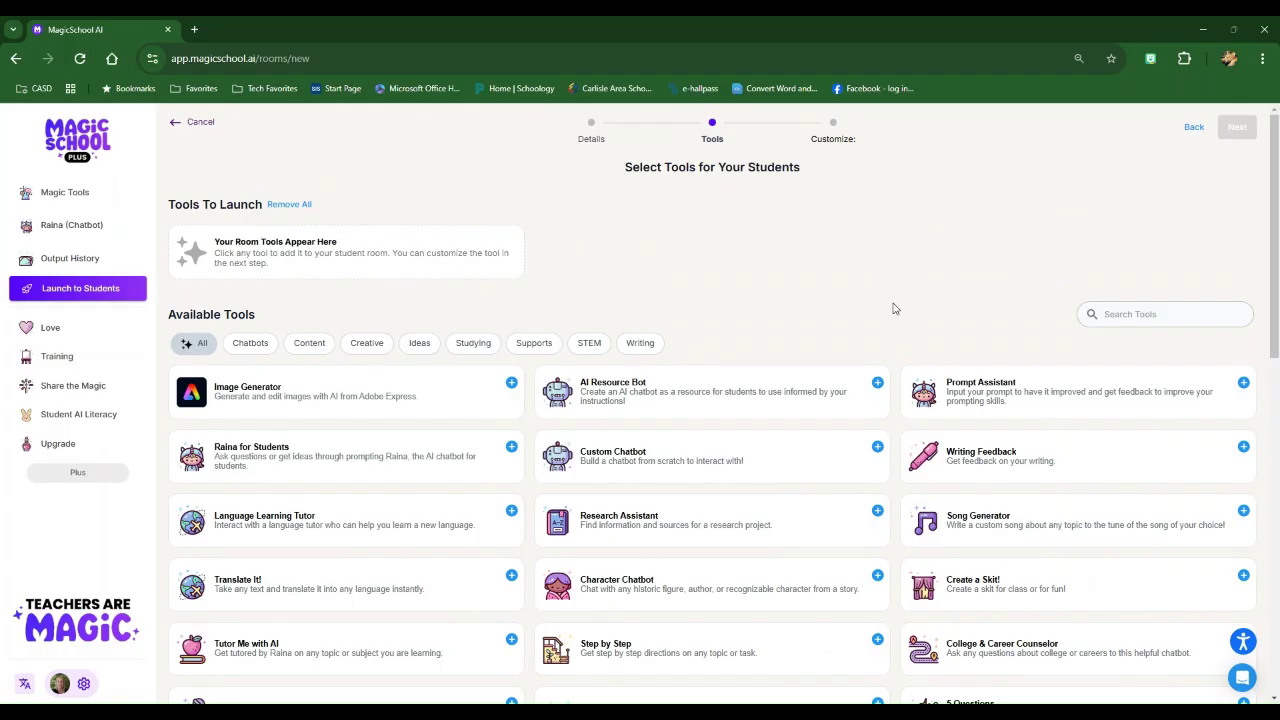
scroll(895, 309, down, 1)
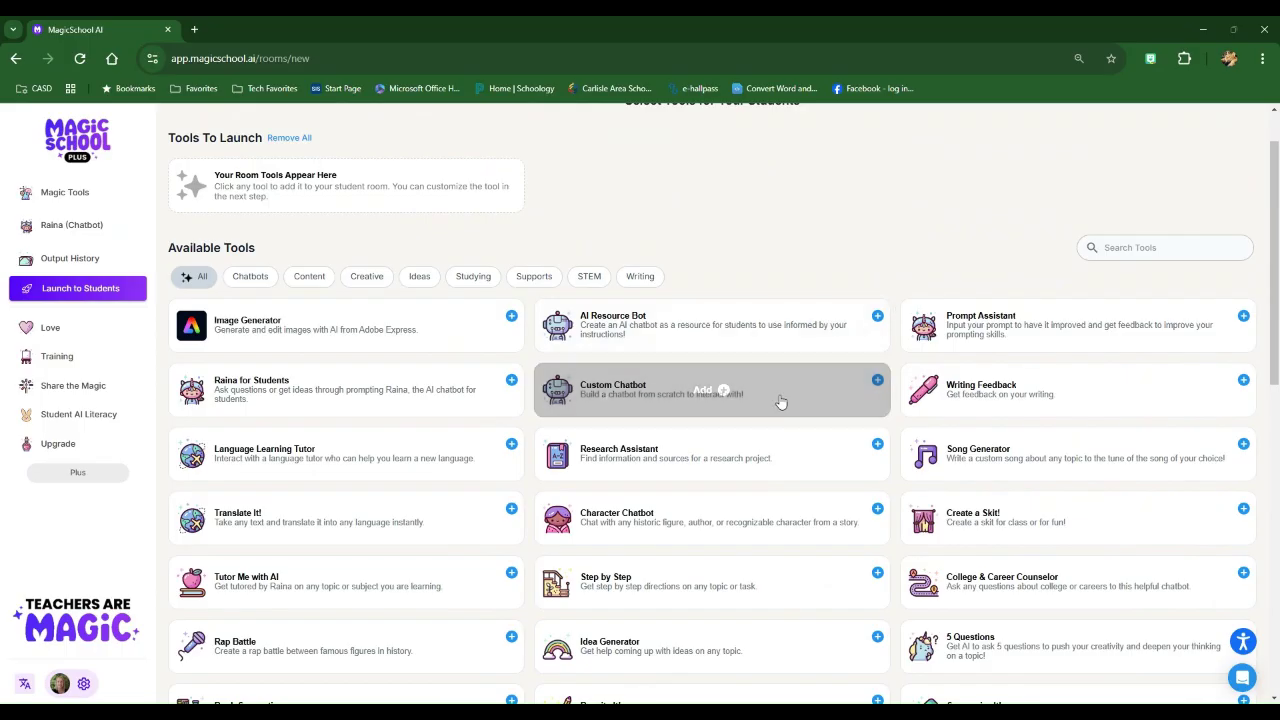
mouse_move(609, 451)
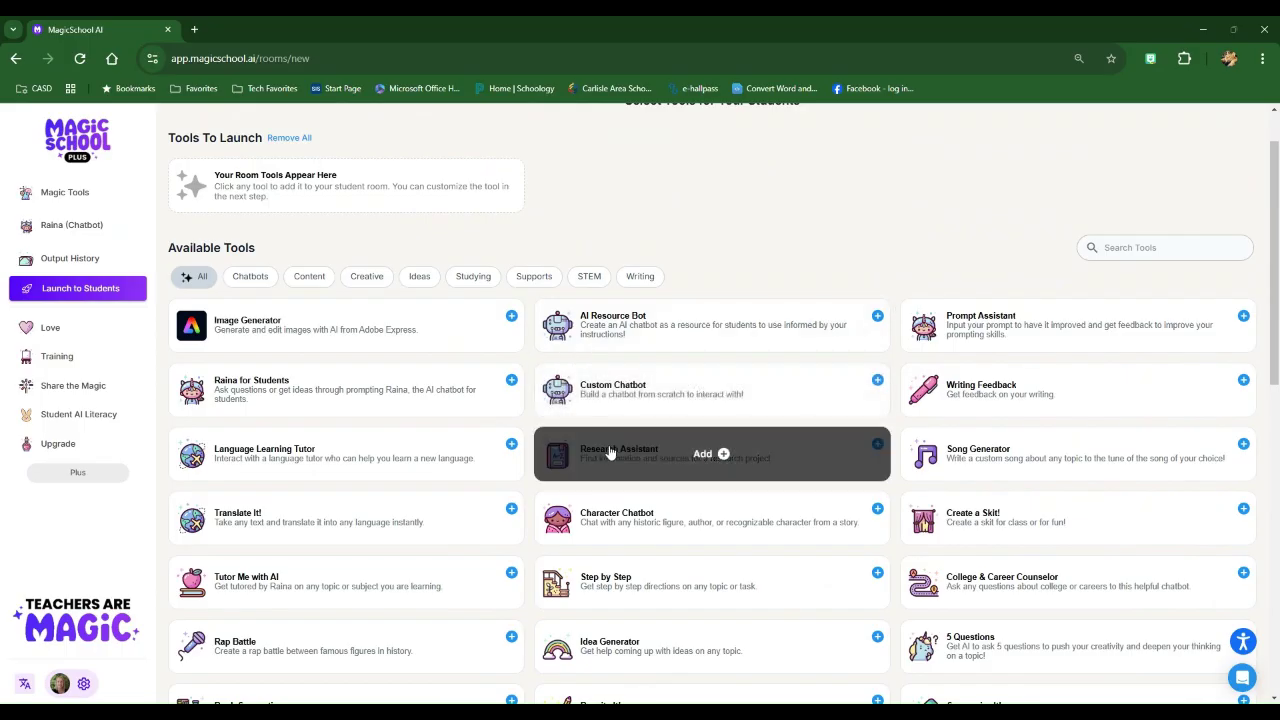
click(720, 454)
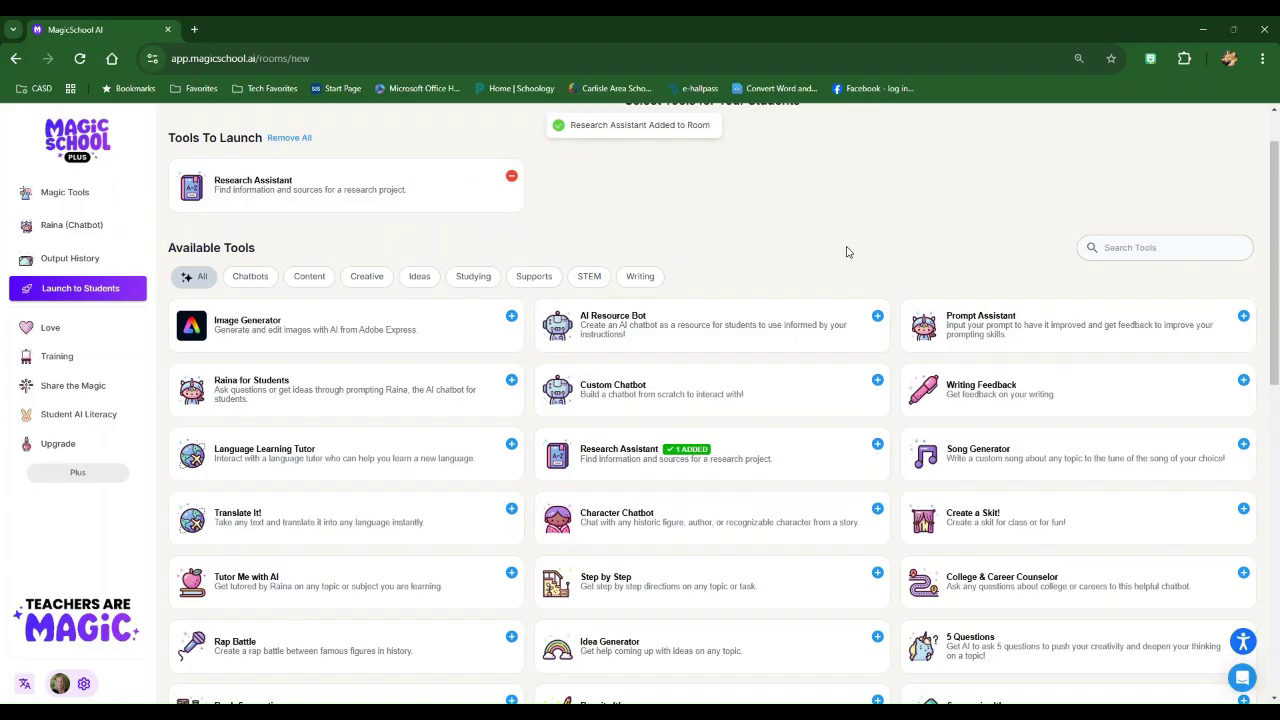
click(1005, 391)
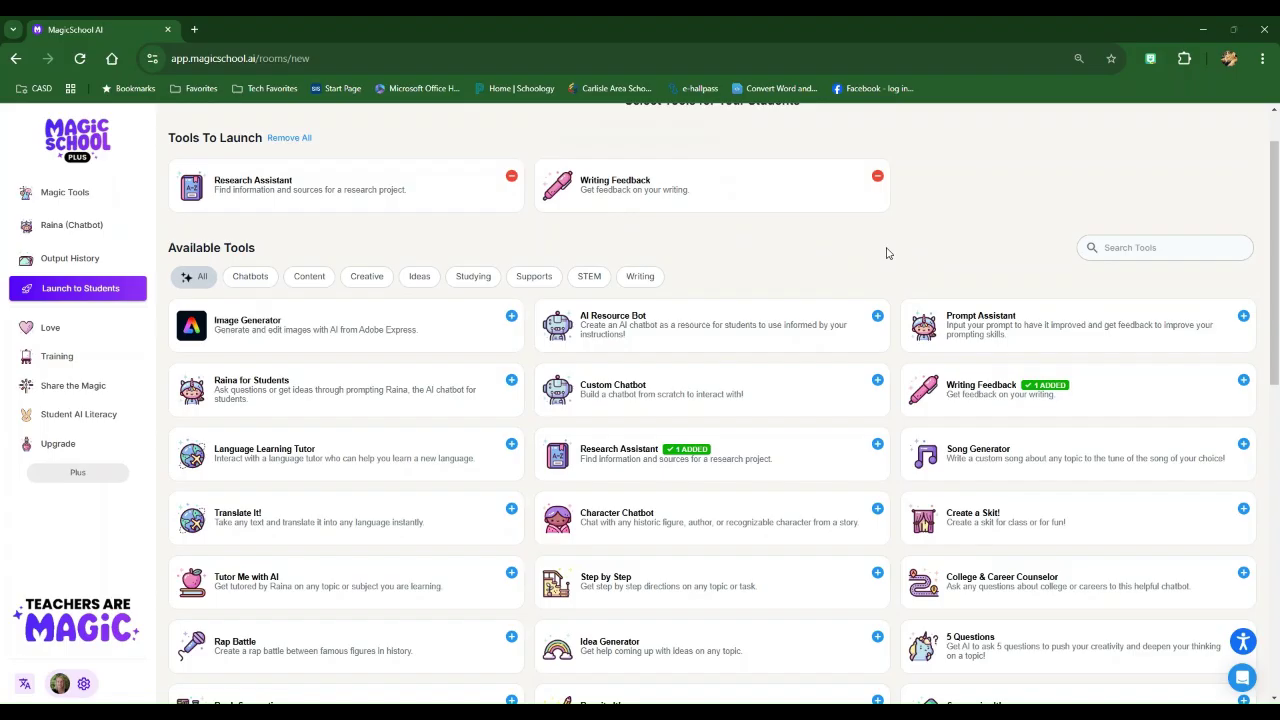
Add Text Proofreader as a third tool to launch, then return to the top of the page.
scroll(886, 253, down, 3)
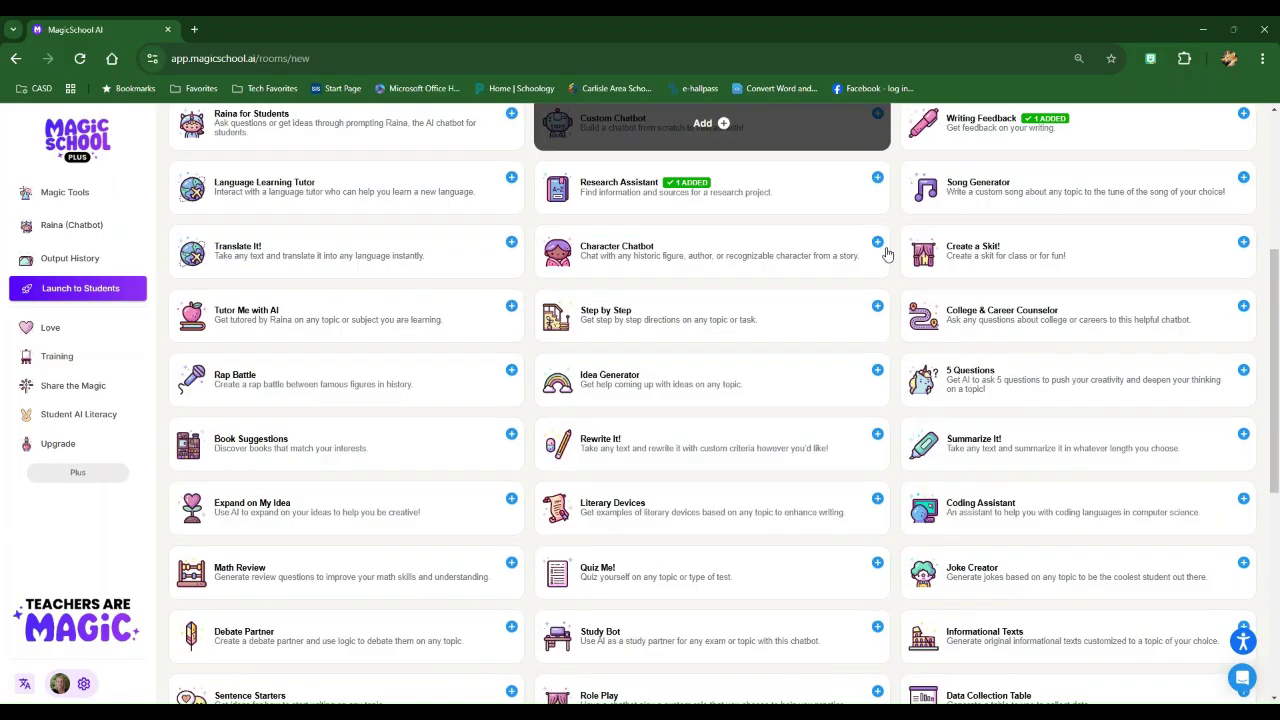
mouse_move(588, 465)
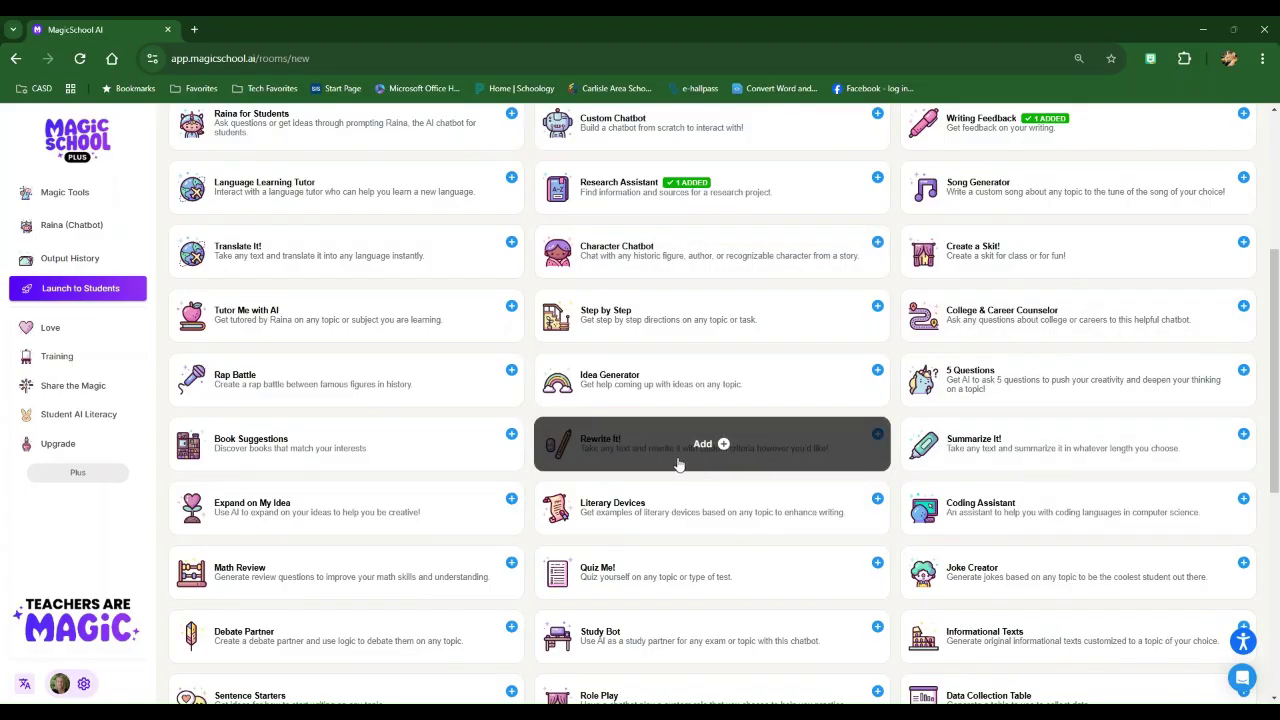
mouse_move(848, 498)
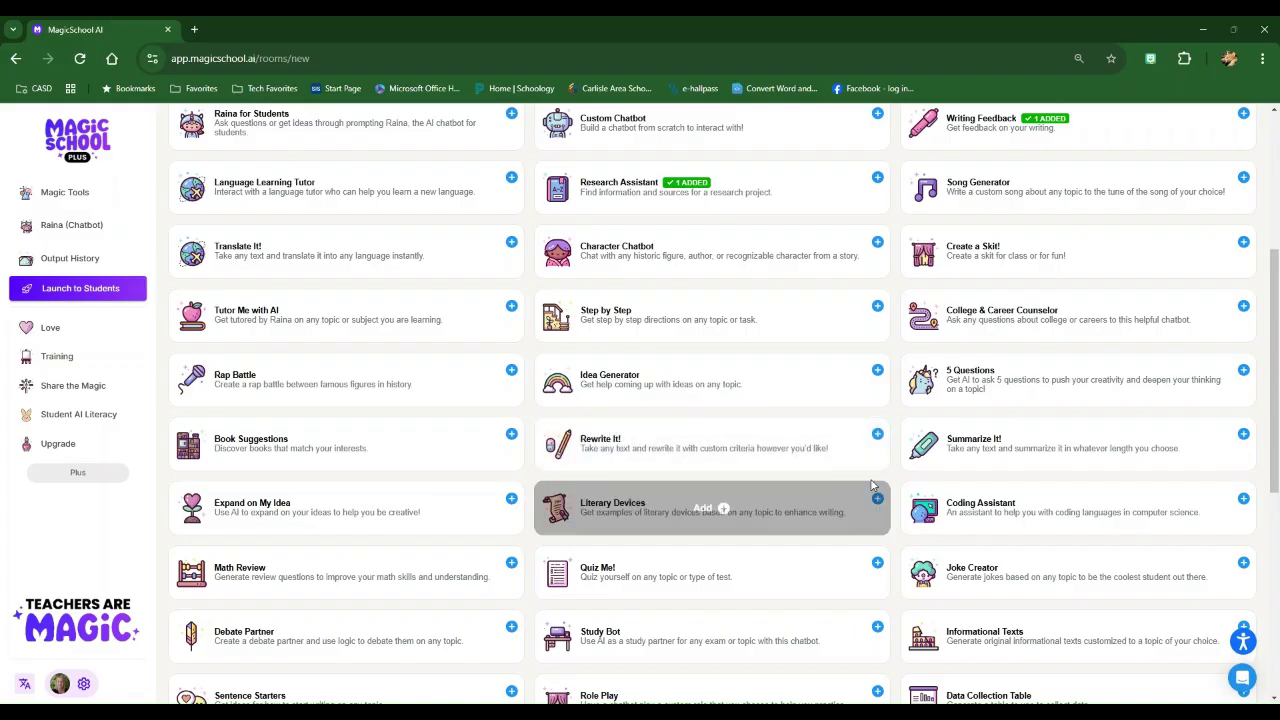
scroll(875, 490, down, 1)
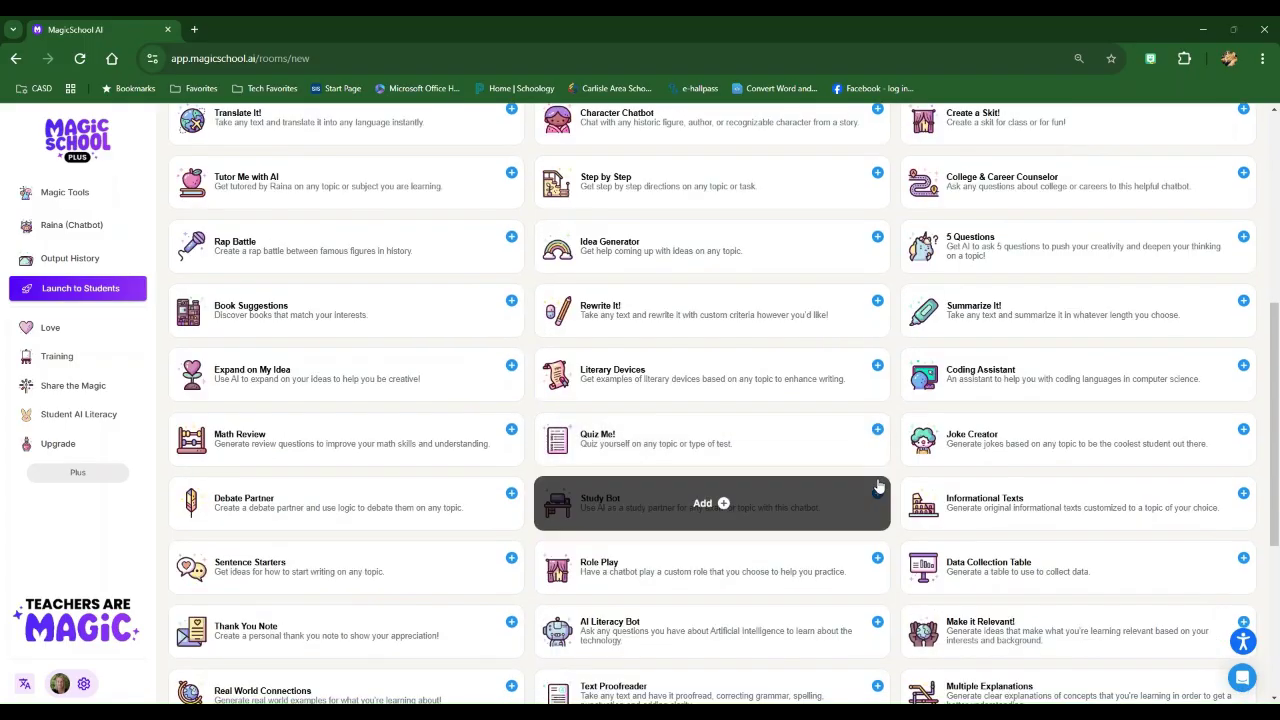
scroll(877, 487, down, 1)
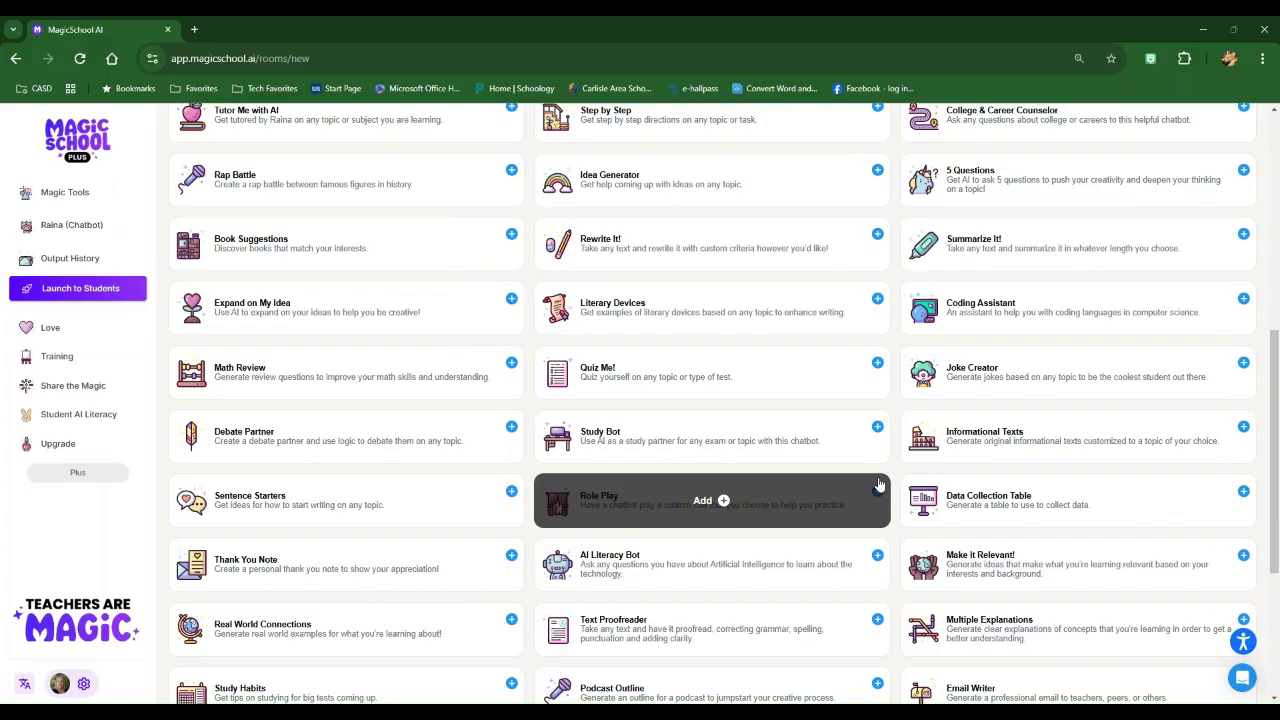
scroll(880, 485, down, 1)
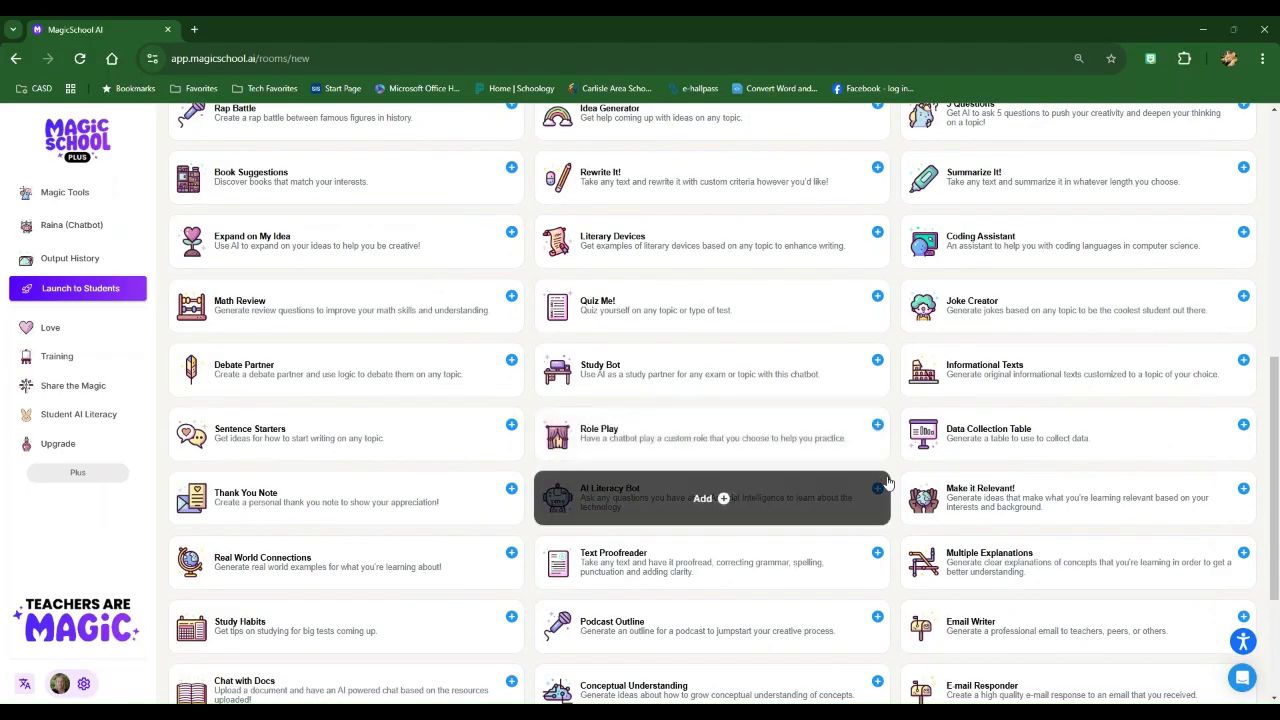
scroll(886, 483, down, 1)
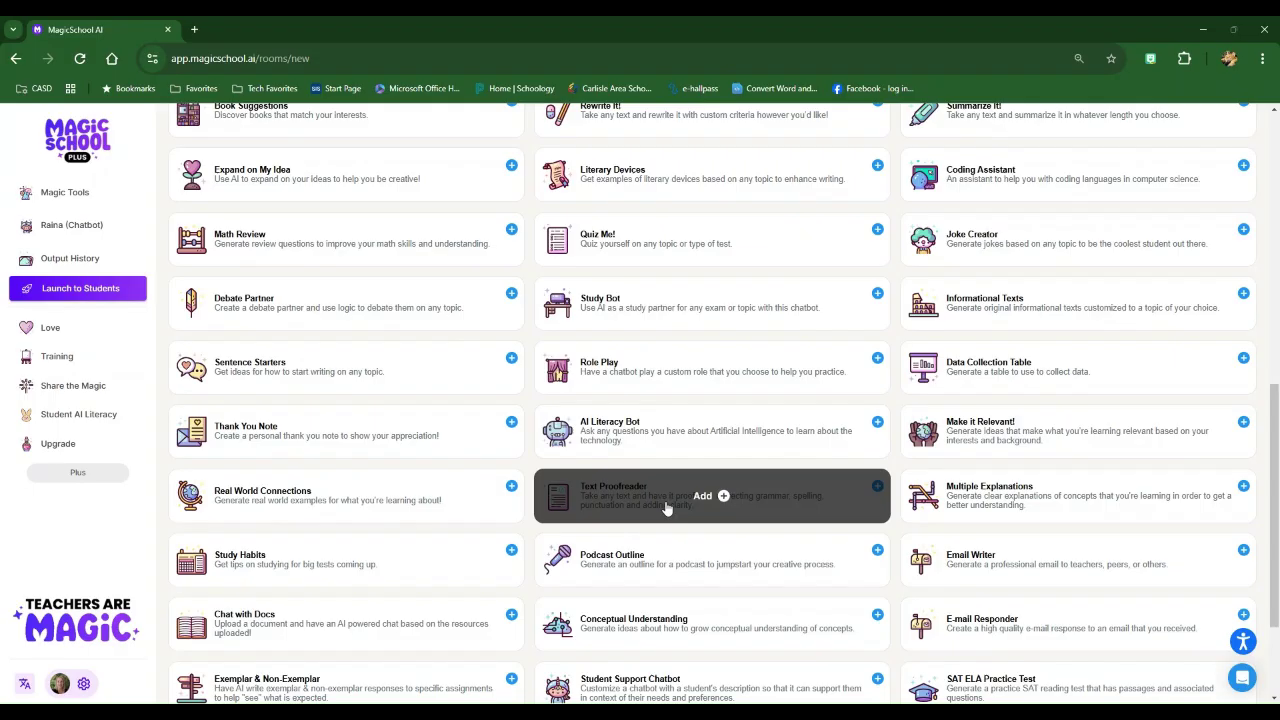
click(766, 507)
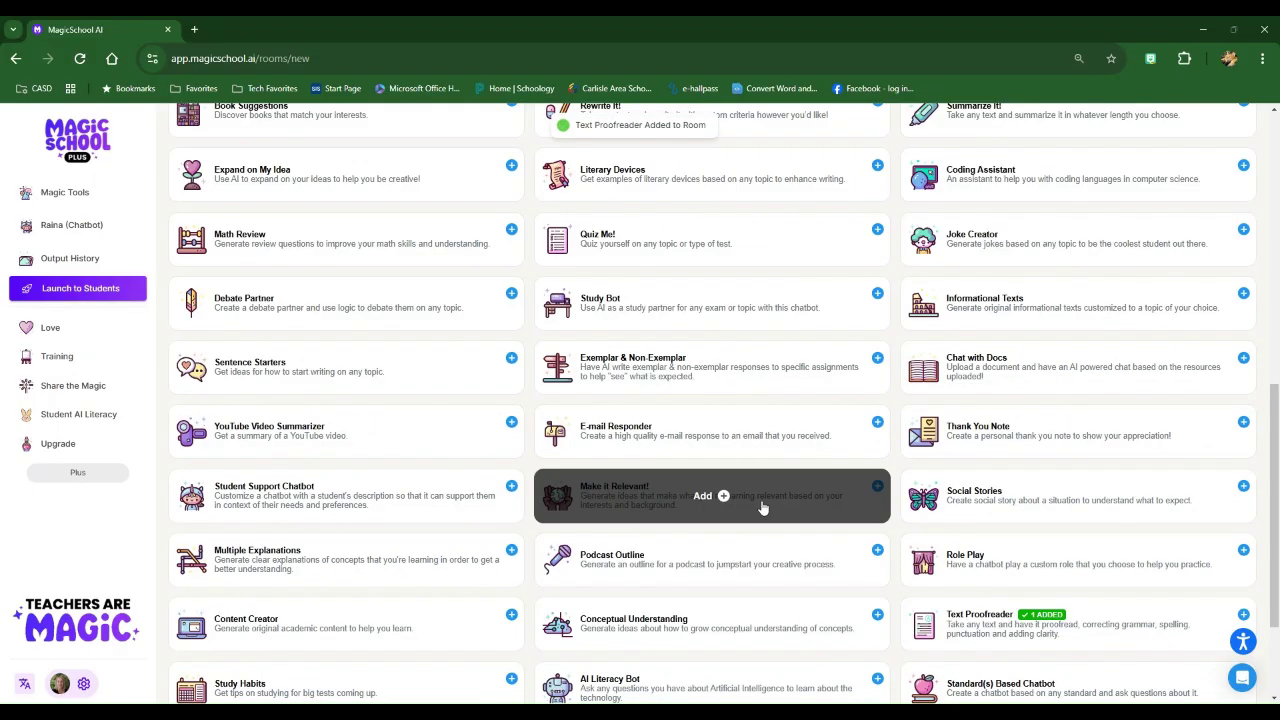
scroll(880, 553, down, 2)
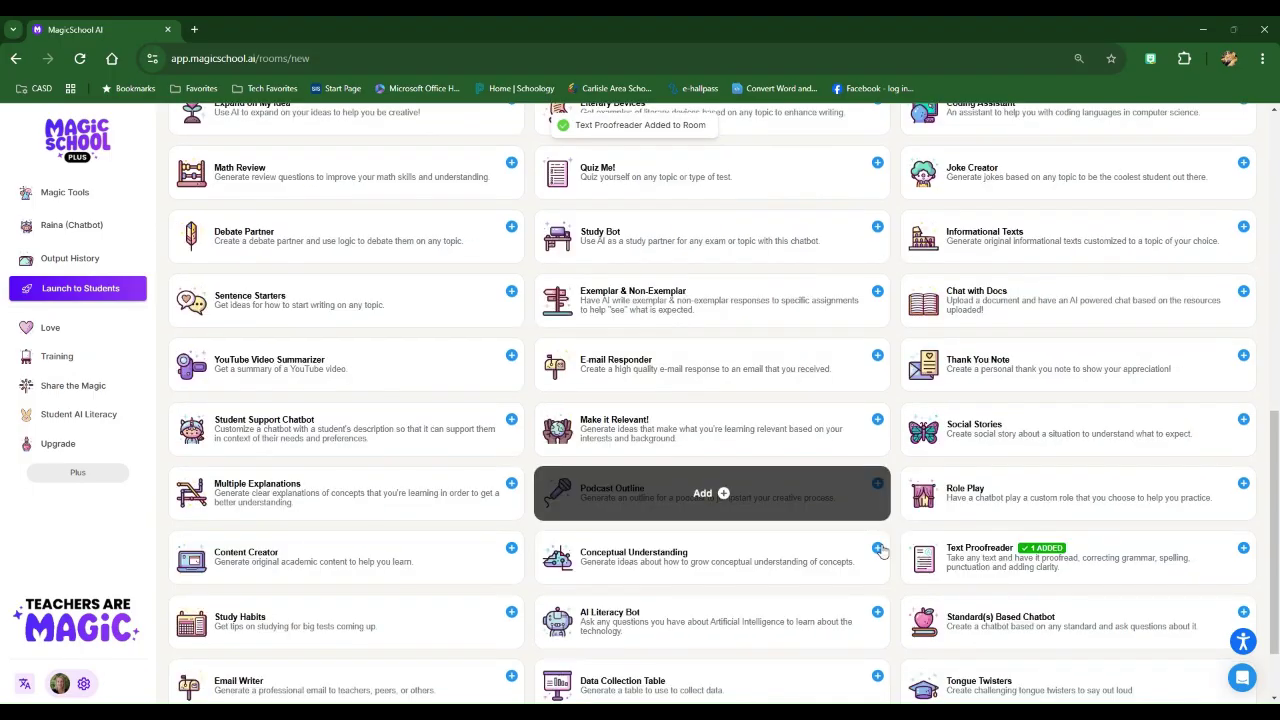
scroll(897, 587, down, 1)
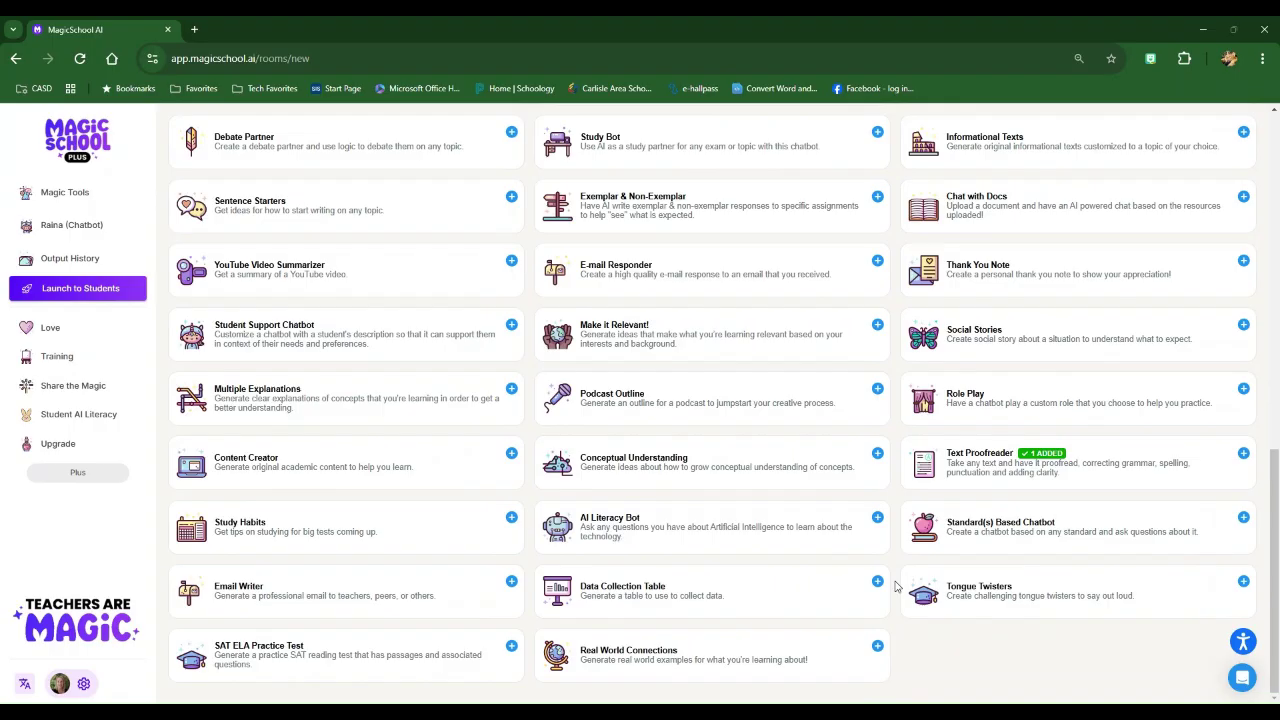
scroll(890, 575, up, 12)
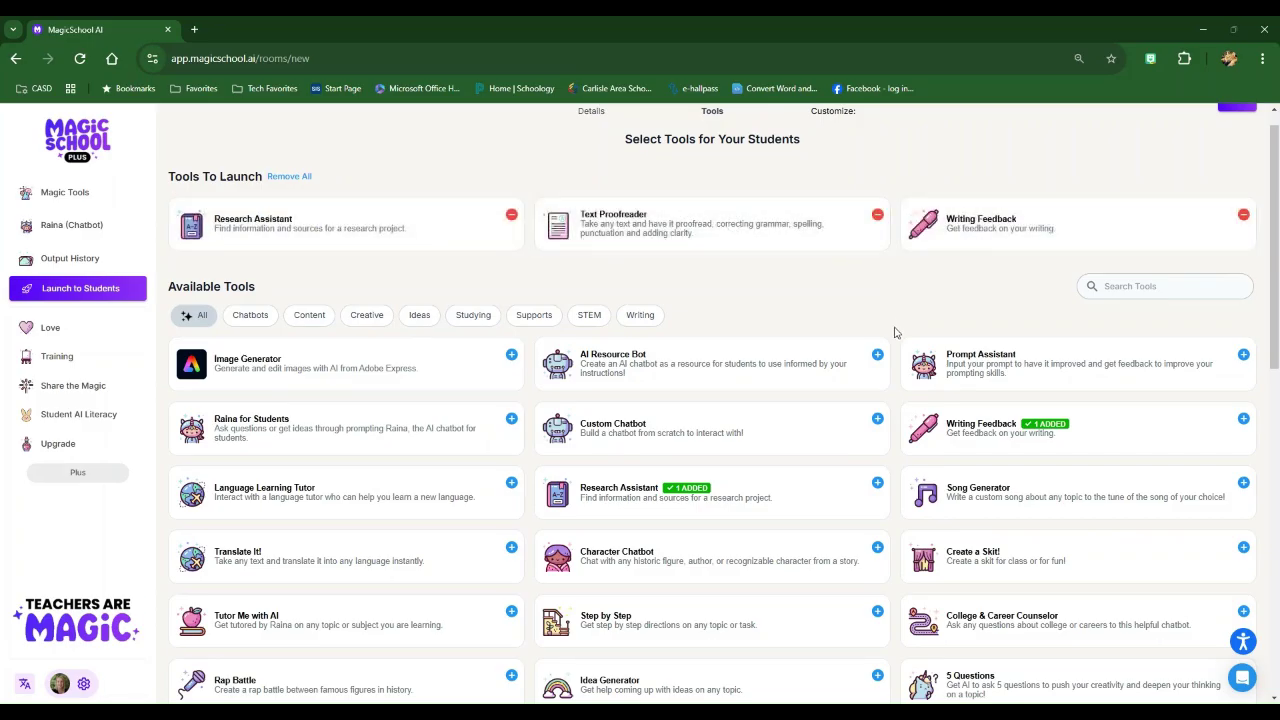
scroll(894, 334, up, 1)
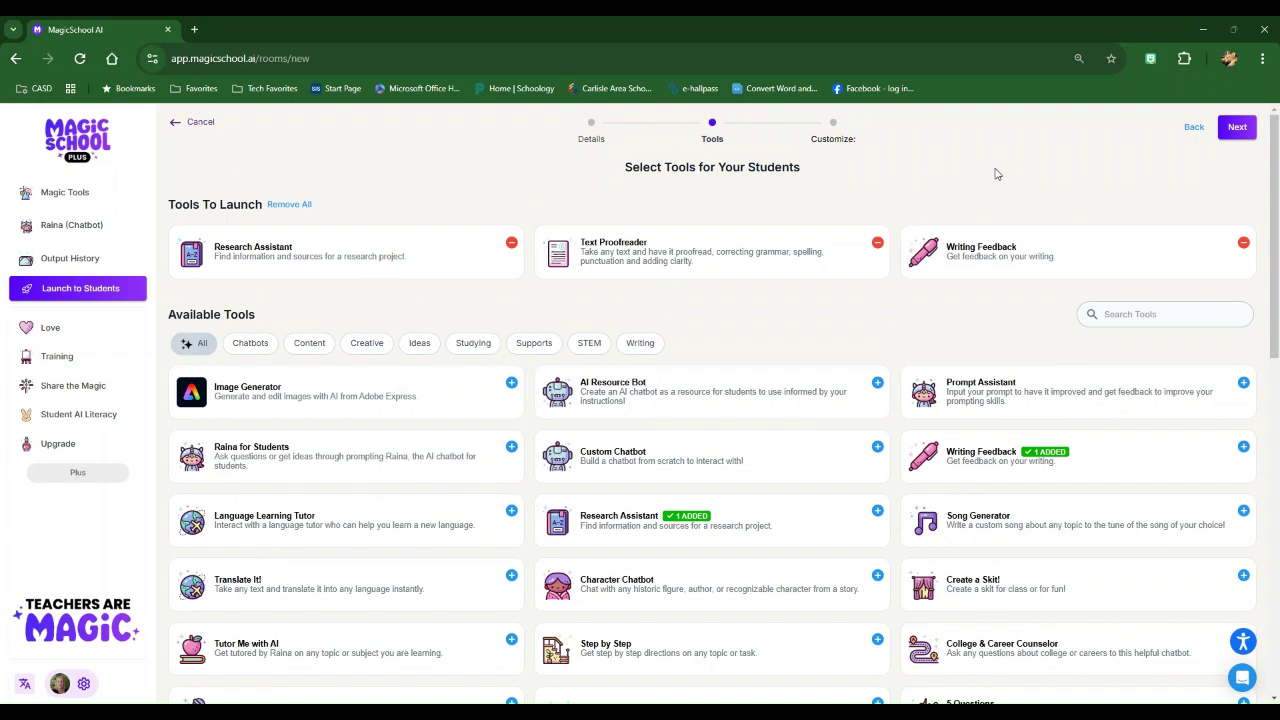
Launch Practice Room with Research Assistant, Writing Feedback and Text Proofreader, skipping tool customization.
click(1240, 132)
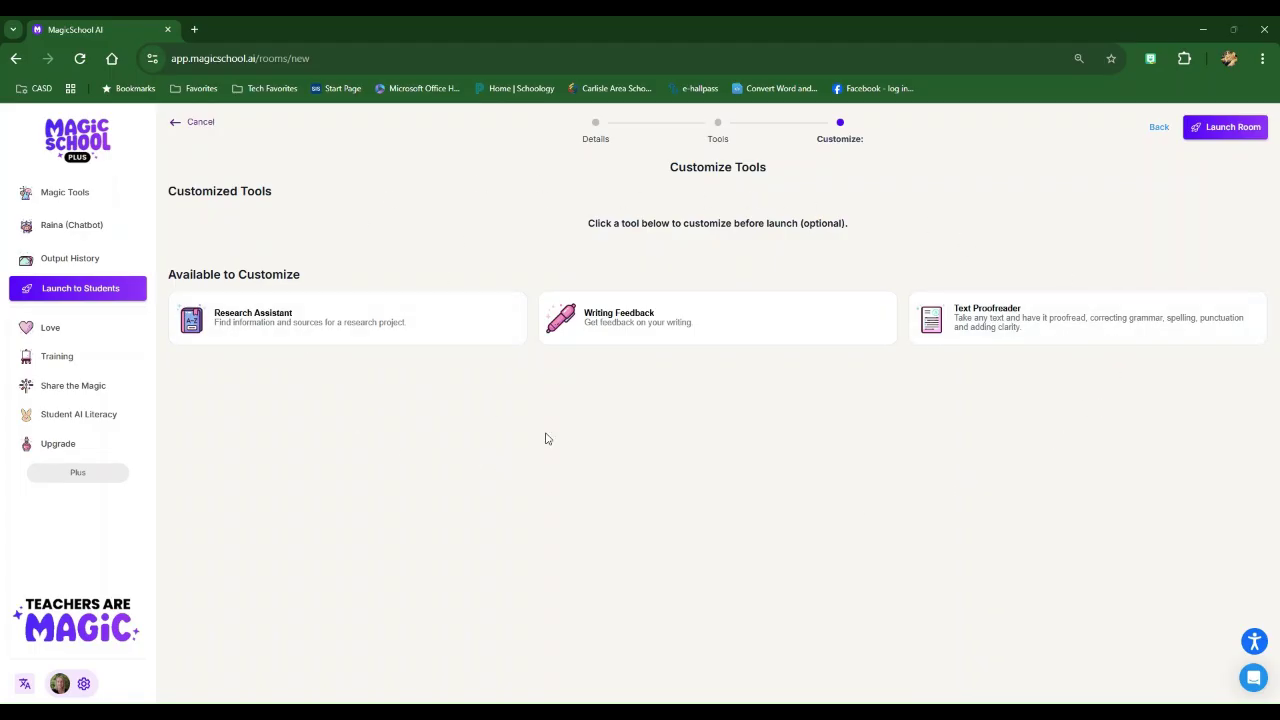
click(1222, 133)
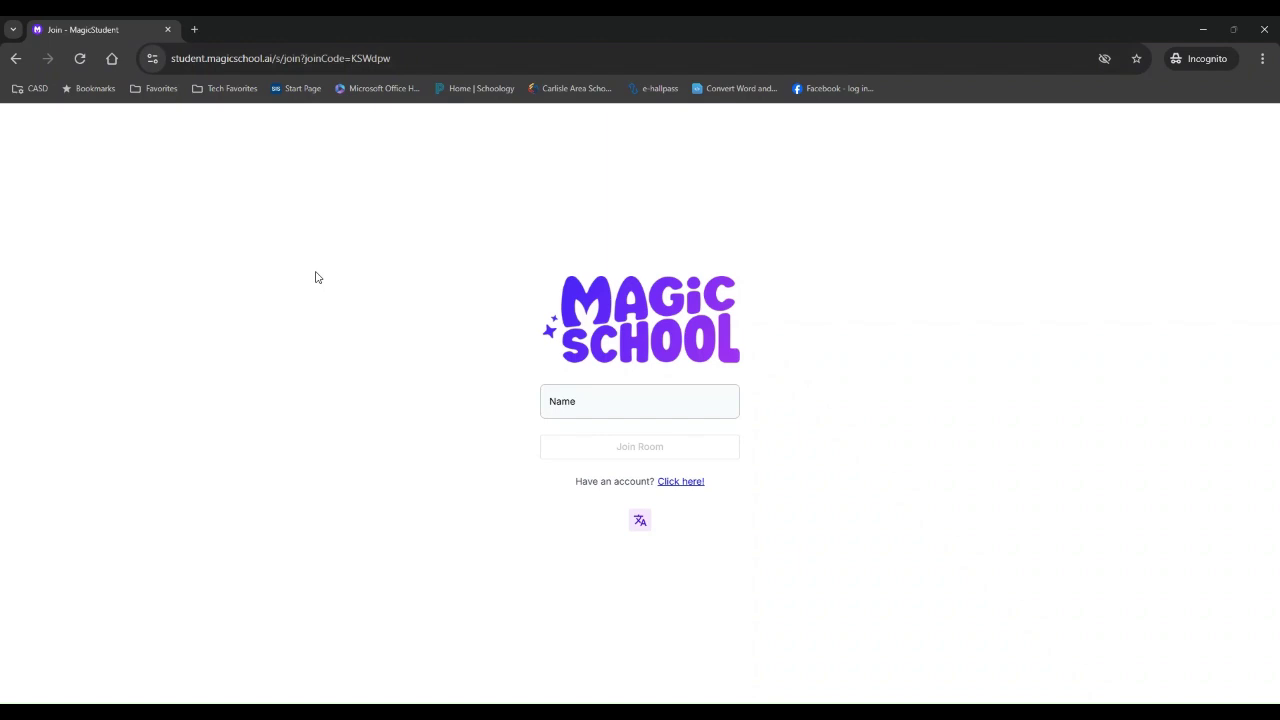
Enter the student's name on the join page and join Practice Room.
click(592, 401)
text(Kathy Schock)
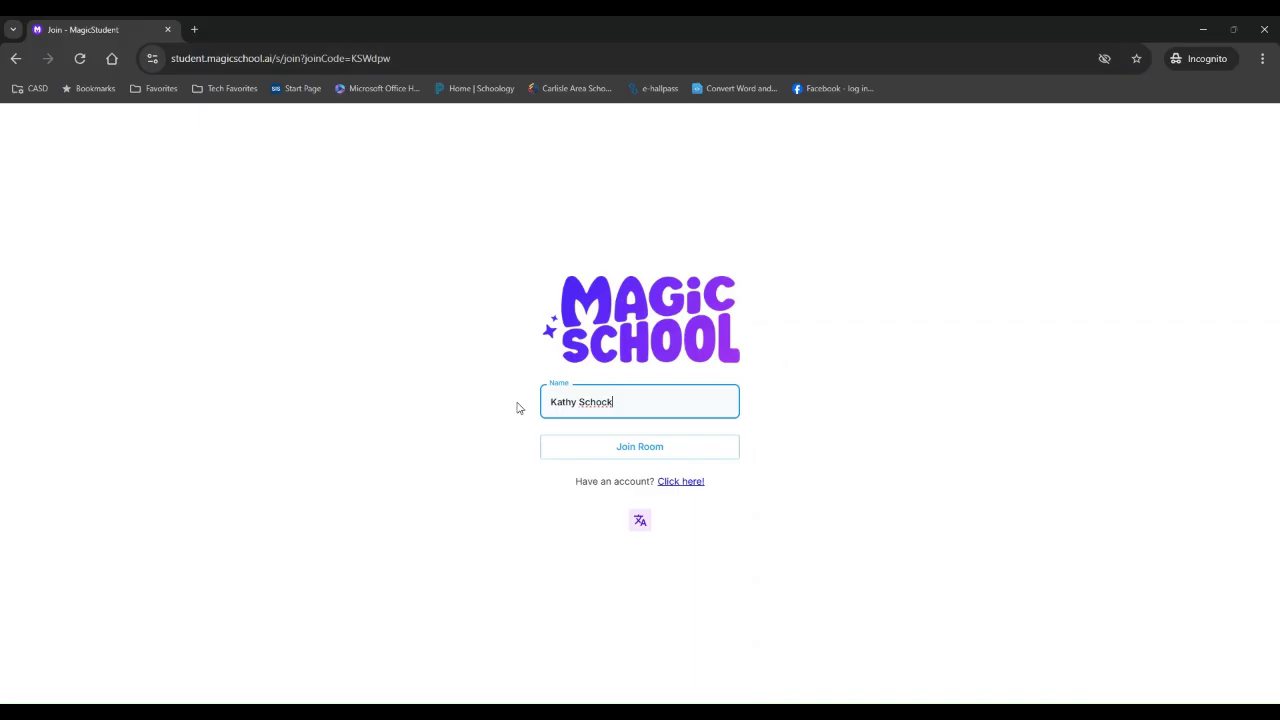
click(635, 451)
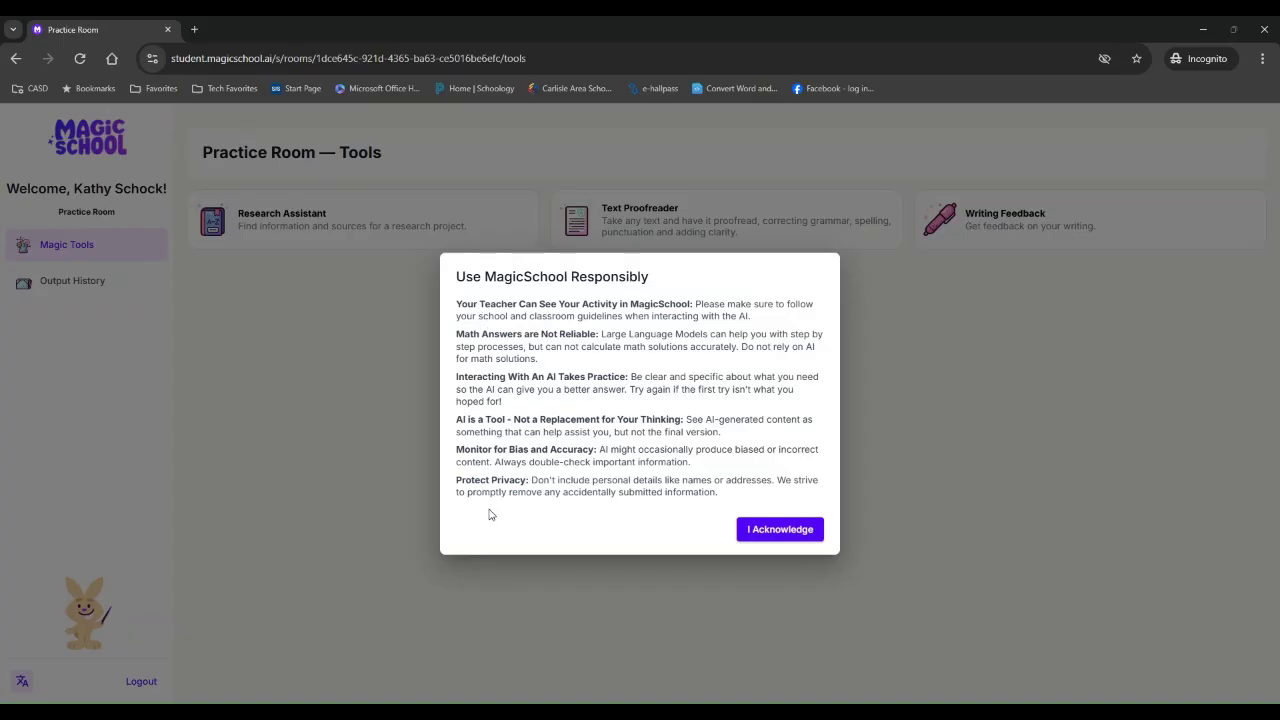
Acknowledge the Use MagicSchool Responsibly notice.
click(768, 533)
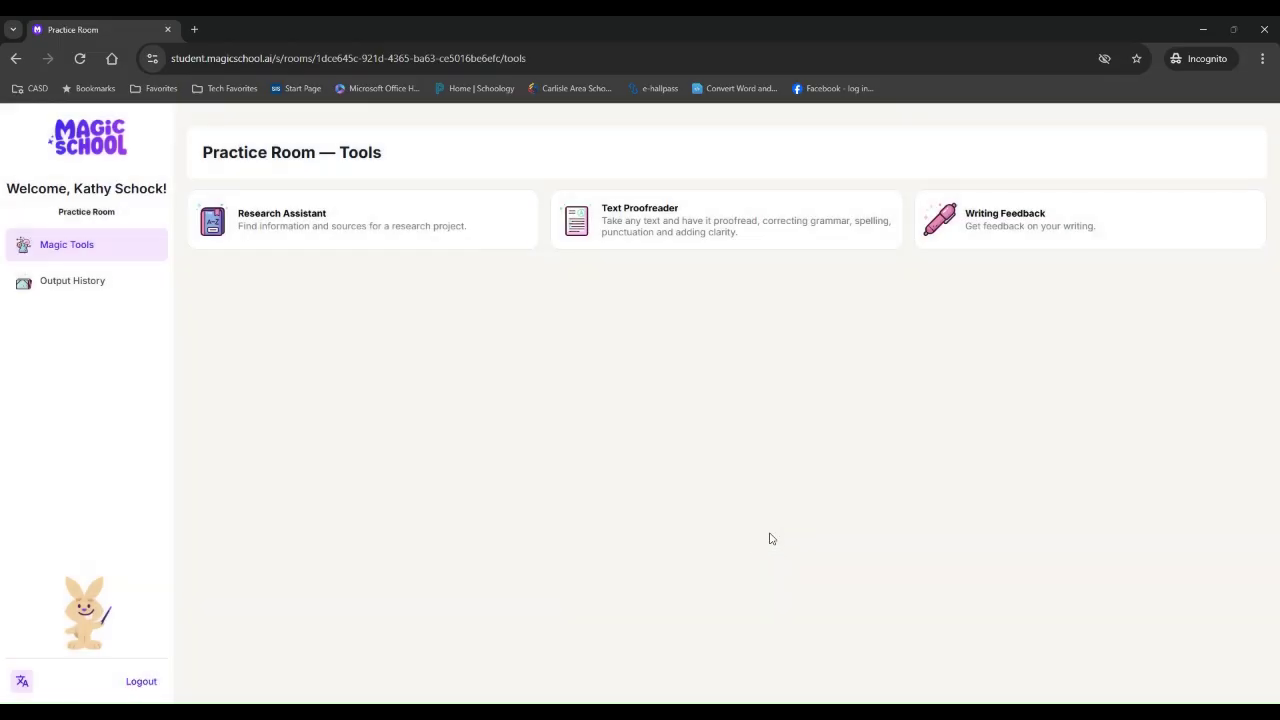
Open Writing Feedback and describe the assignment as 'Research paper on the causes of the Civil War'.
click(983, 226)
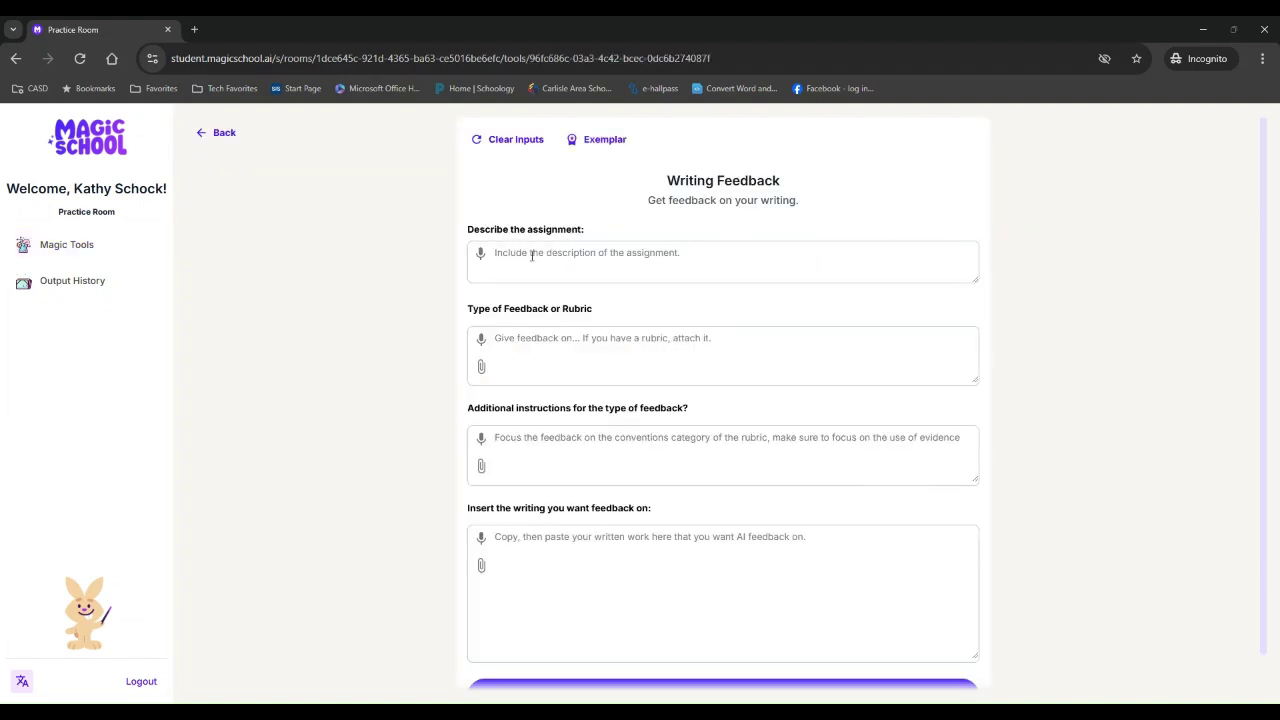
click(602, 256)
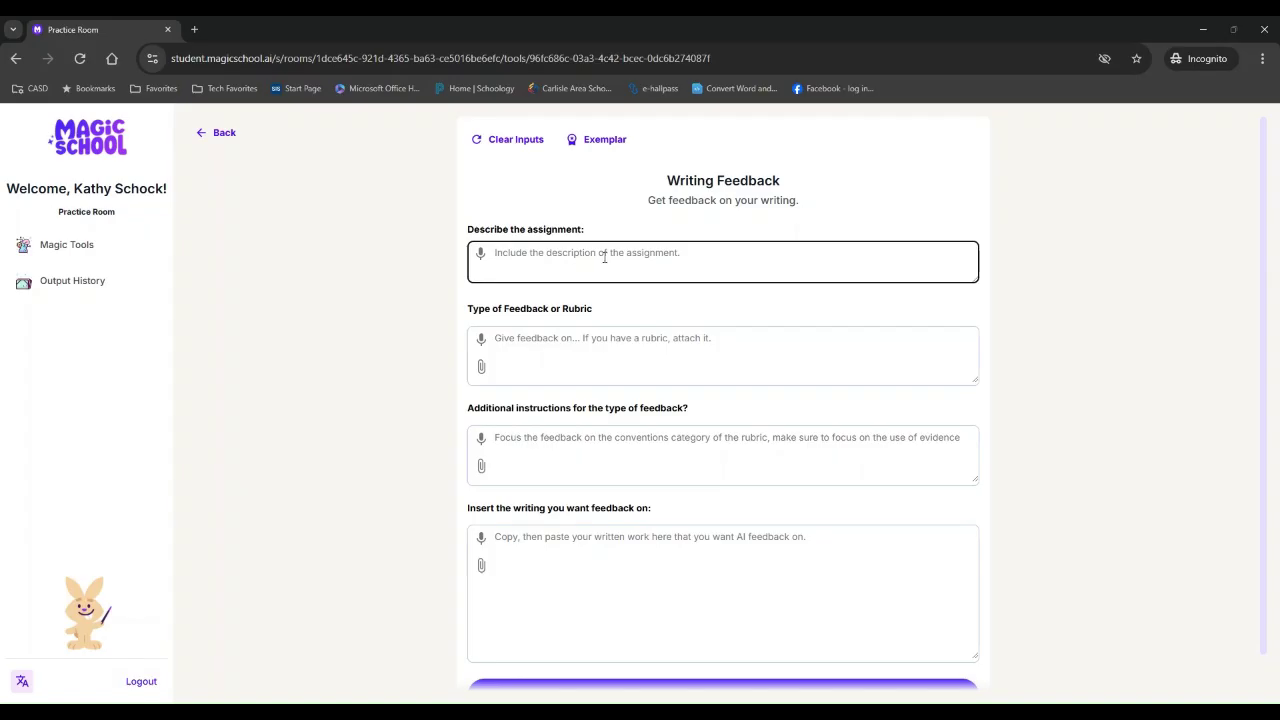
text(Research paper on the causes of the civ)
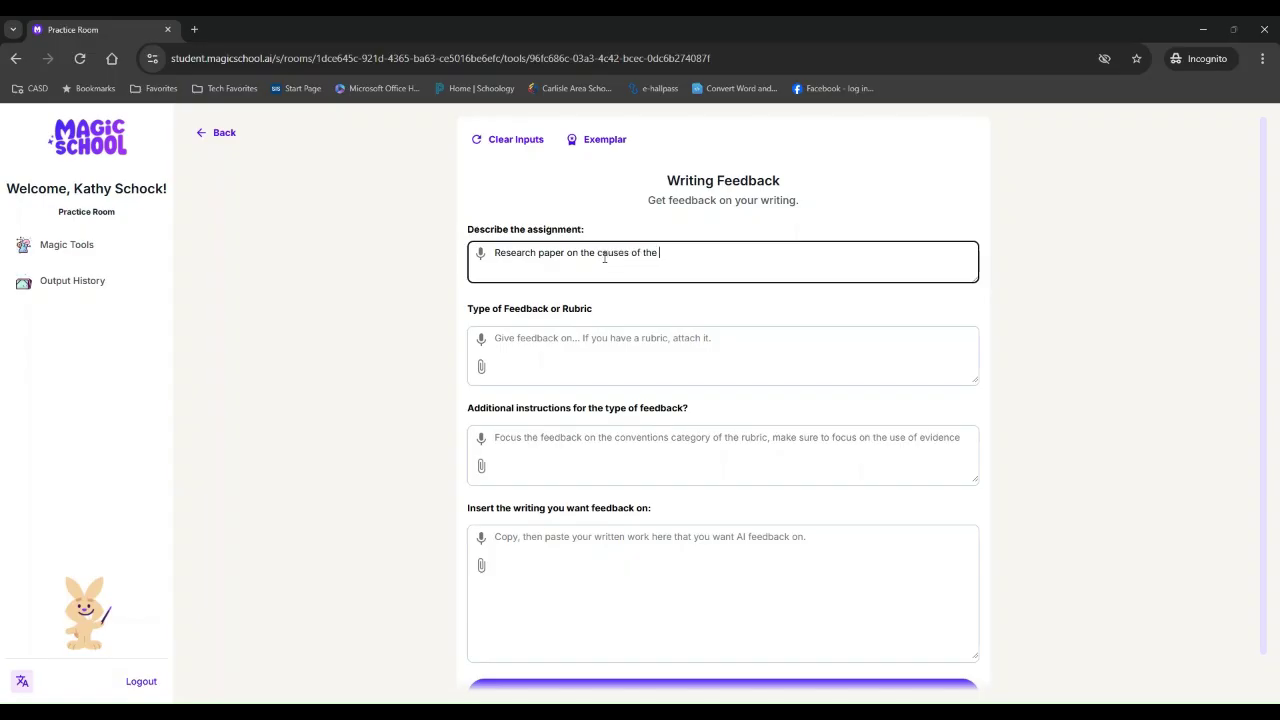
key(BackSpace)
key(BackSpace)
key(BackSpace)
text(Civil War)
Enter the sample writing 'The Civil War was caused by aliens invading from outer space.'.
scroll(583, 535, down, 2)
click(560, 507)
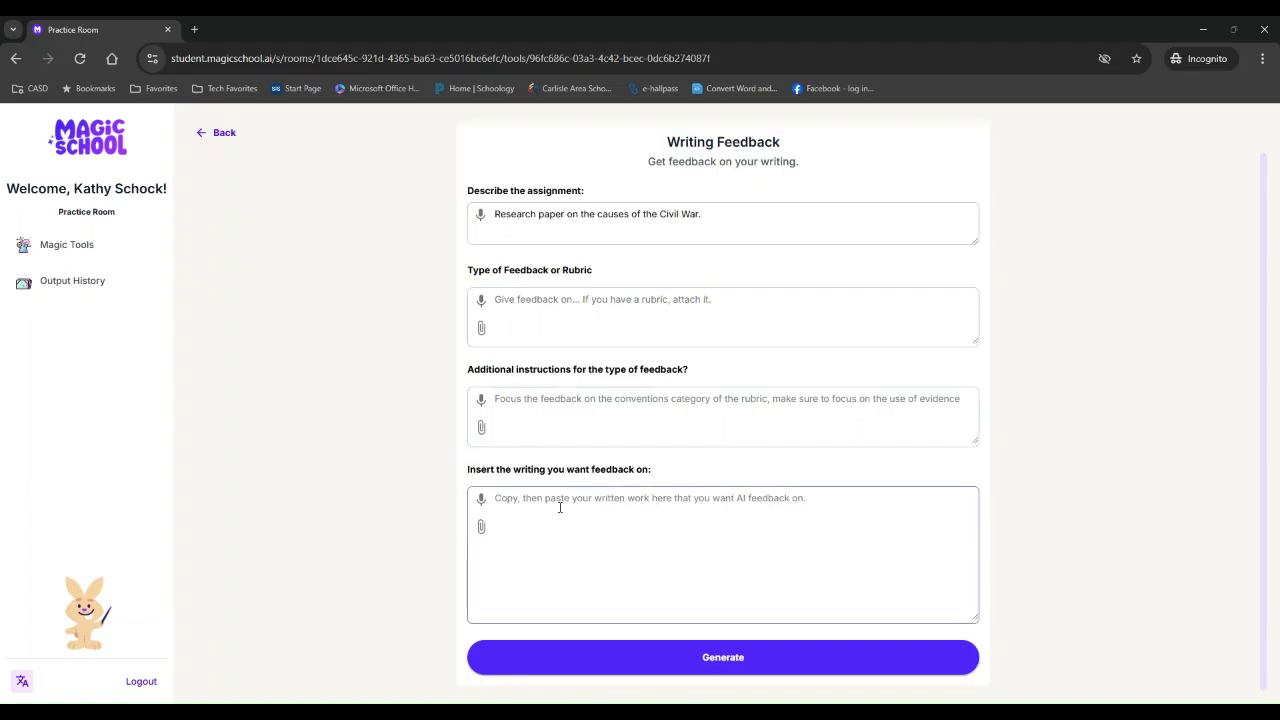
text(The Civil War was caused by)
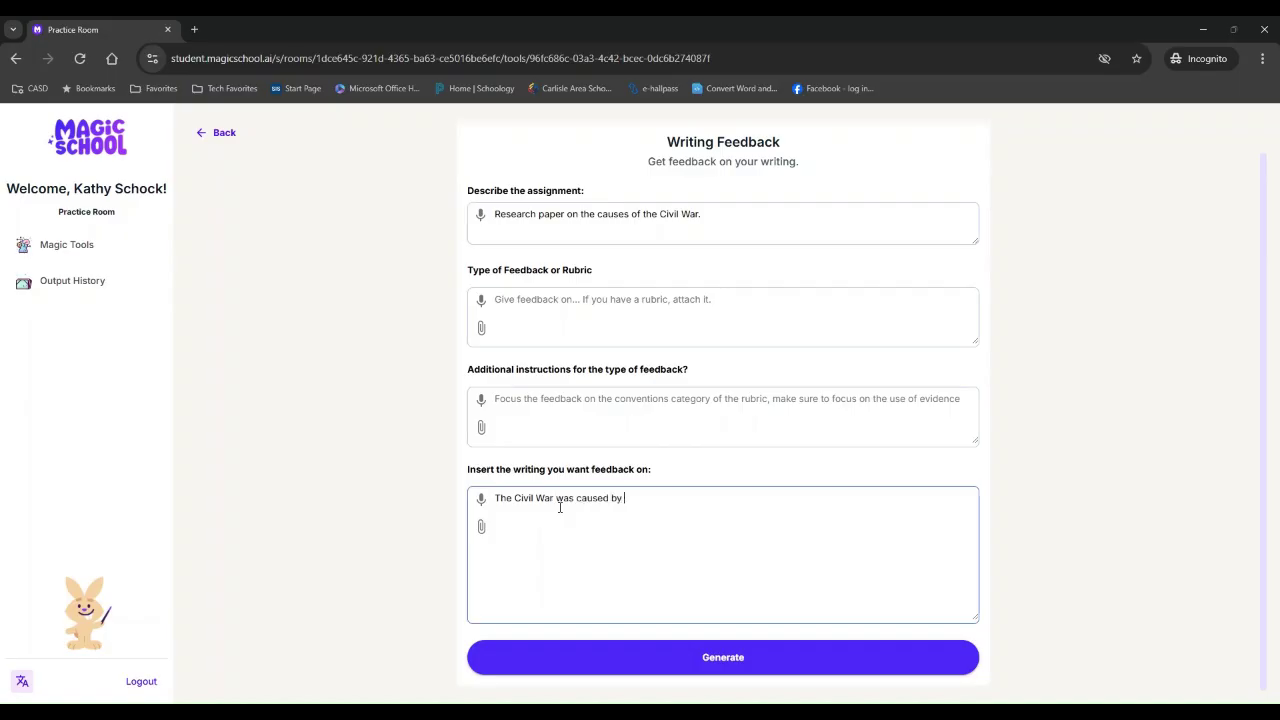
text( aliens invading from outer space.)
Generate feedback on the alien-invasion sample, which is declined as unserious, and return to the tools.
click(857, 655)
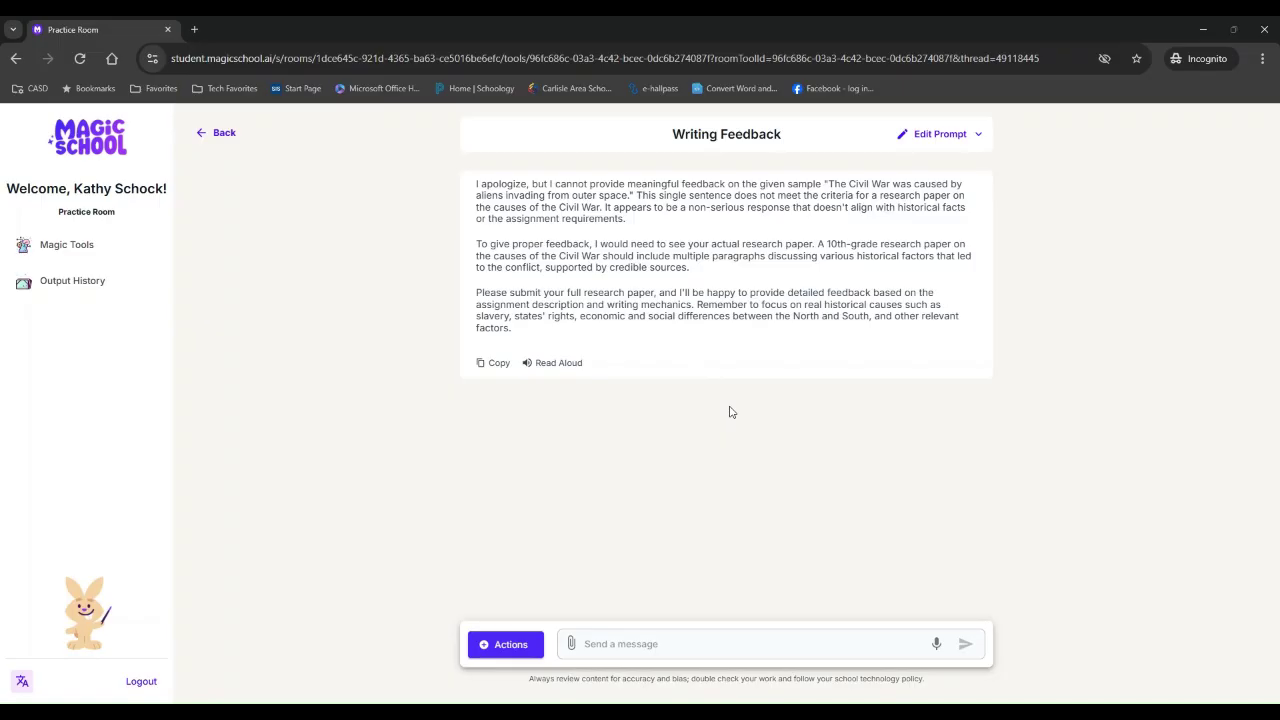
click(230, 137)
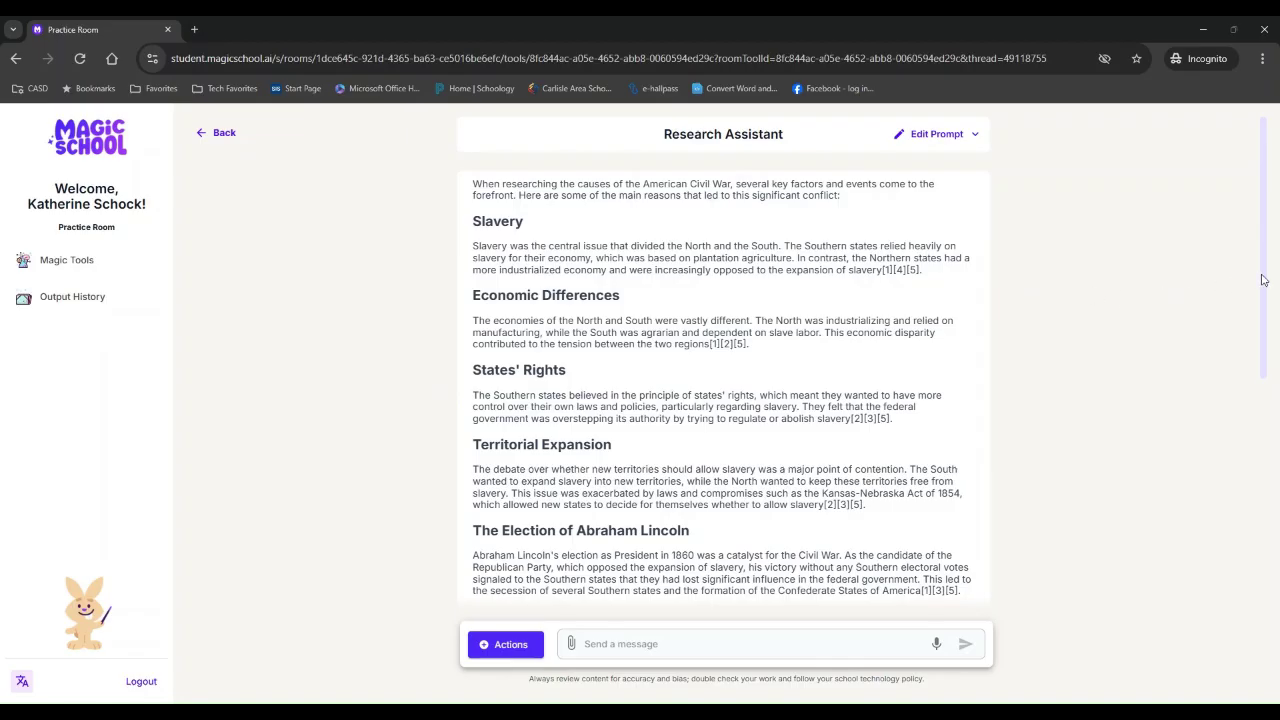
Scroll the Research Assistant's Civil War causes answer down to Resources for Further Research.
scroll(1262, 280, down, 1)
scroll(1262, 250, up, 1)
scroll(870, 450, down, 1)
scroll(767, 405, down, 5)
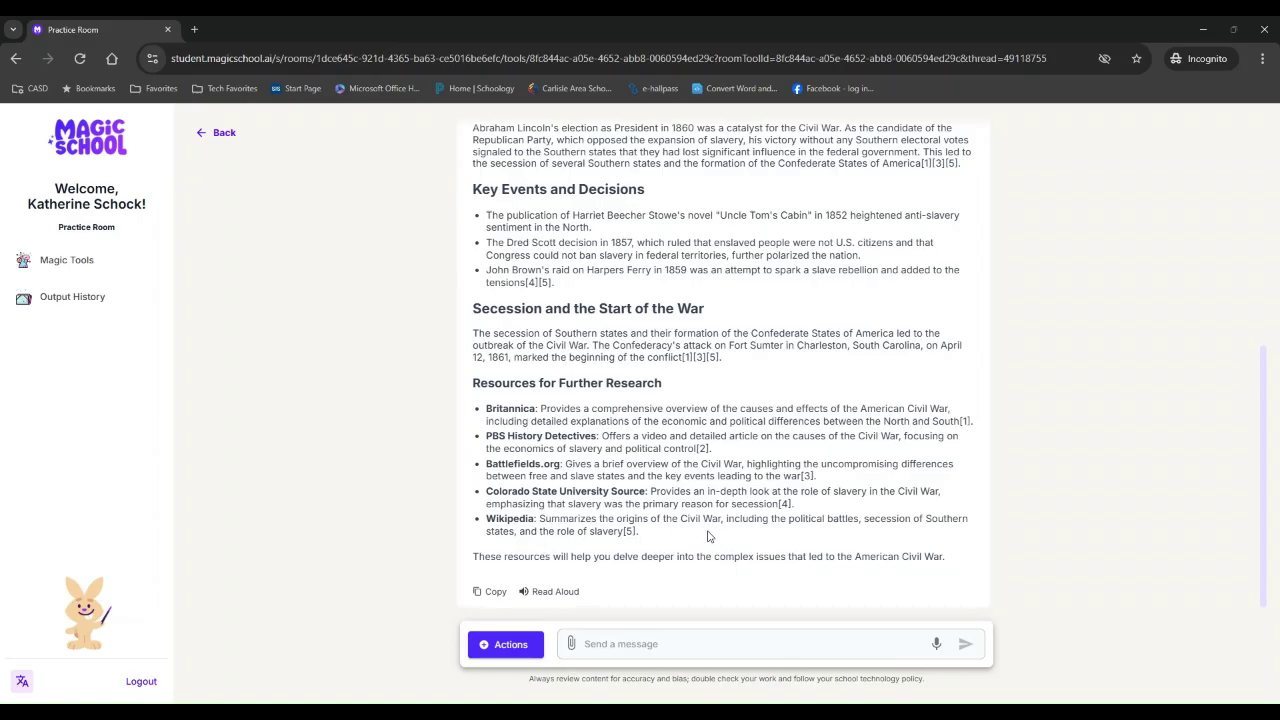
Select and deselect the PBS History Detectives resource, then scroll back to the answer's top.
drag(488, 436, 599, 436)
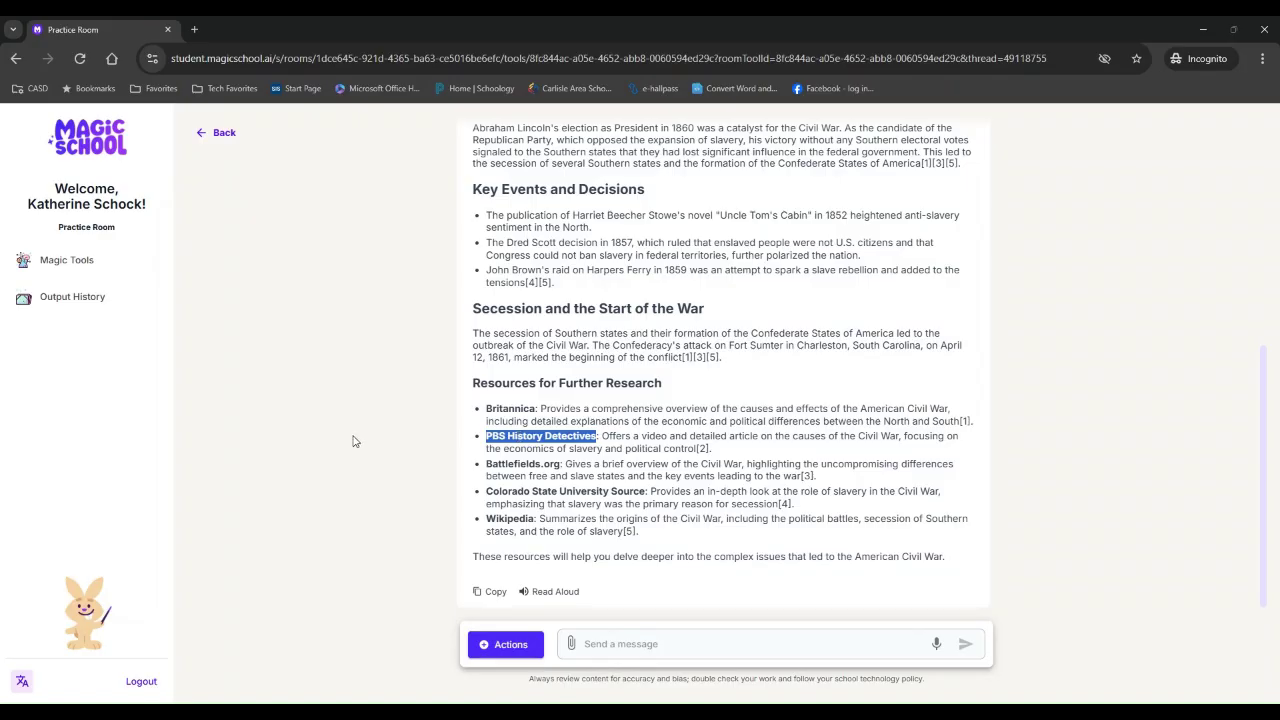
click(395, 431)
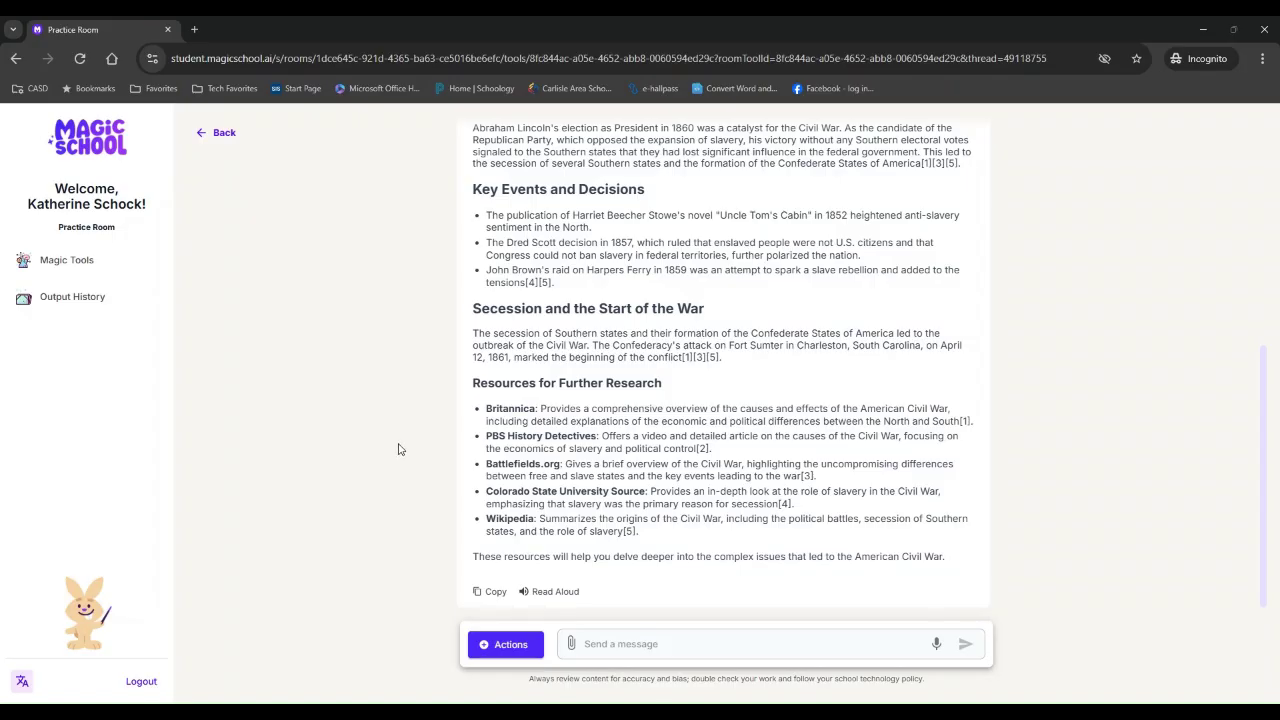
scroll(400, 442, up, 4)
scroll(407, 449, up, 1)
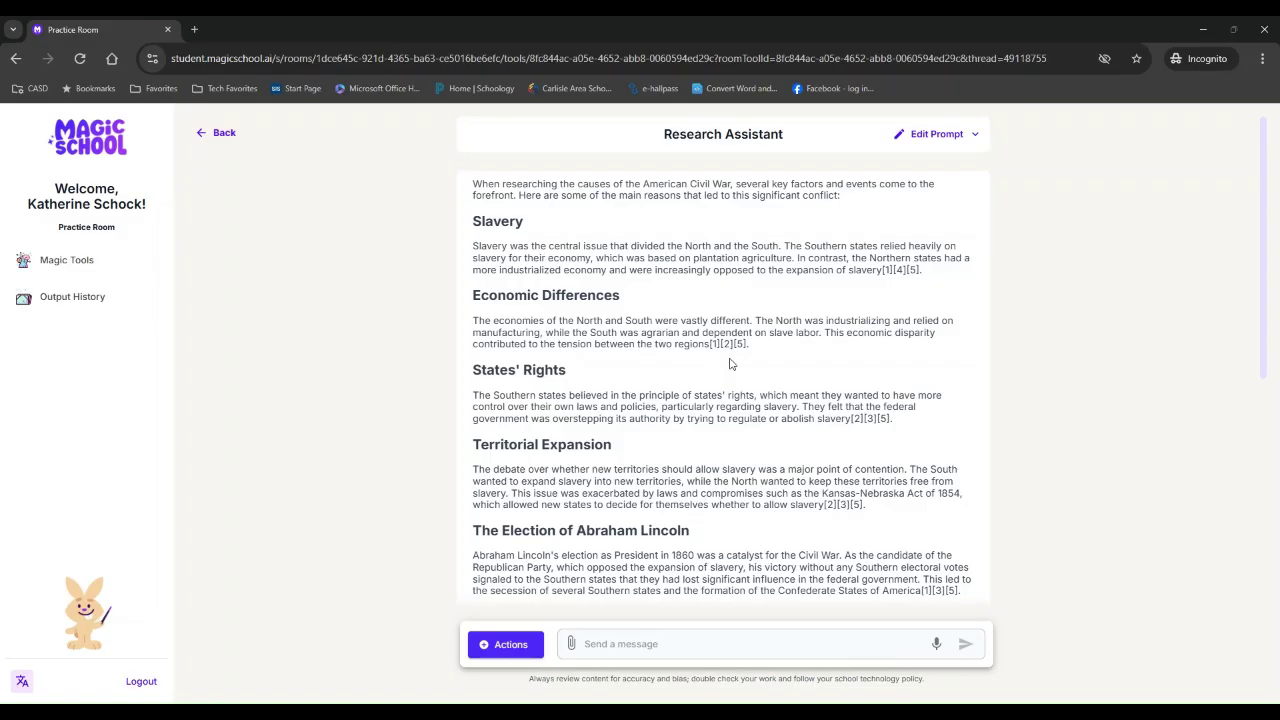
click(228, 140)
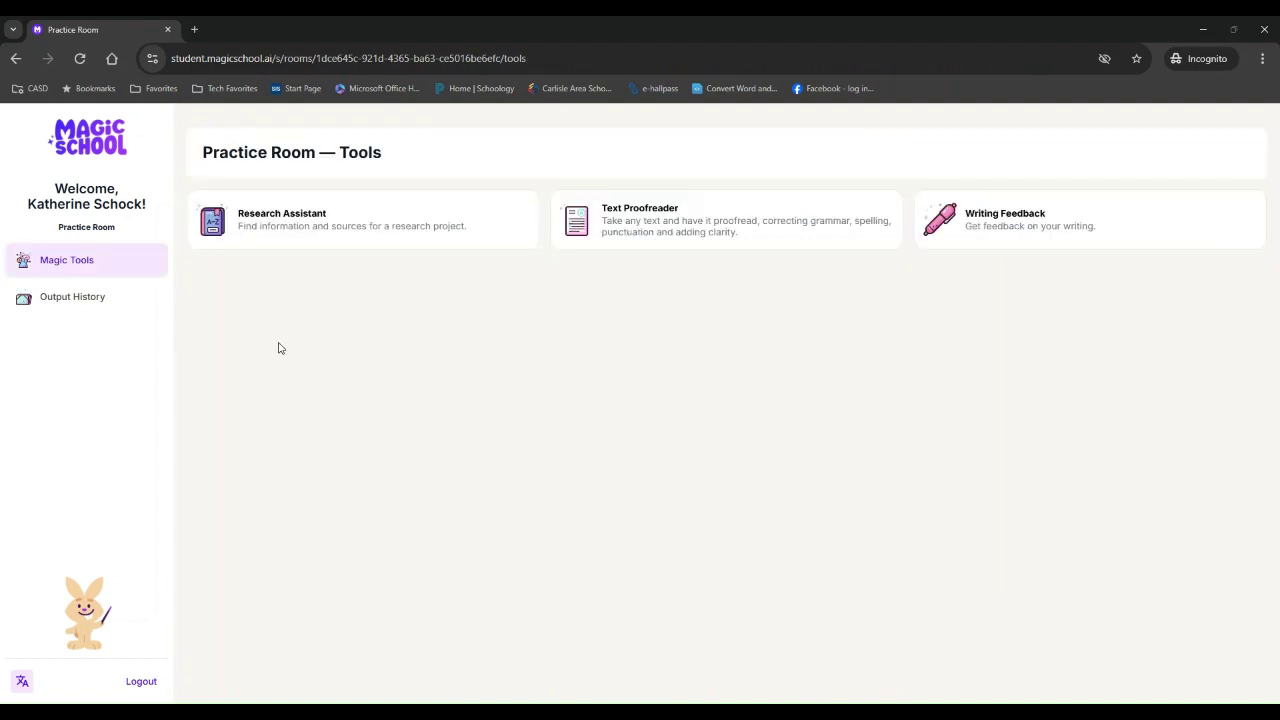
click(61, 305)
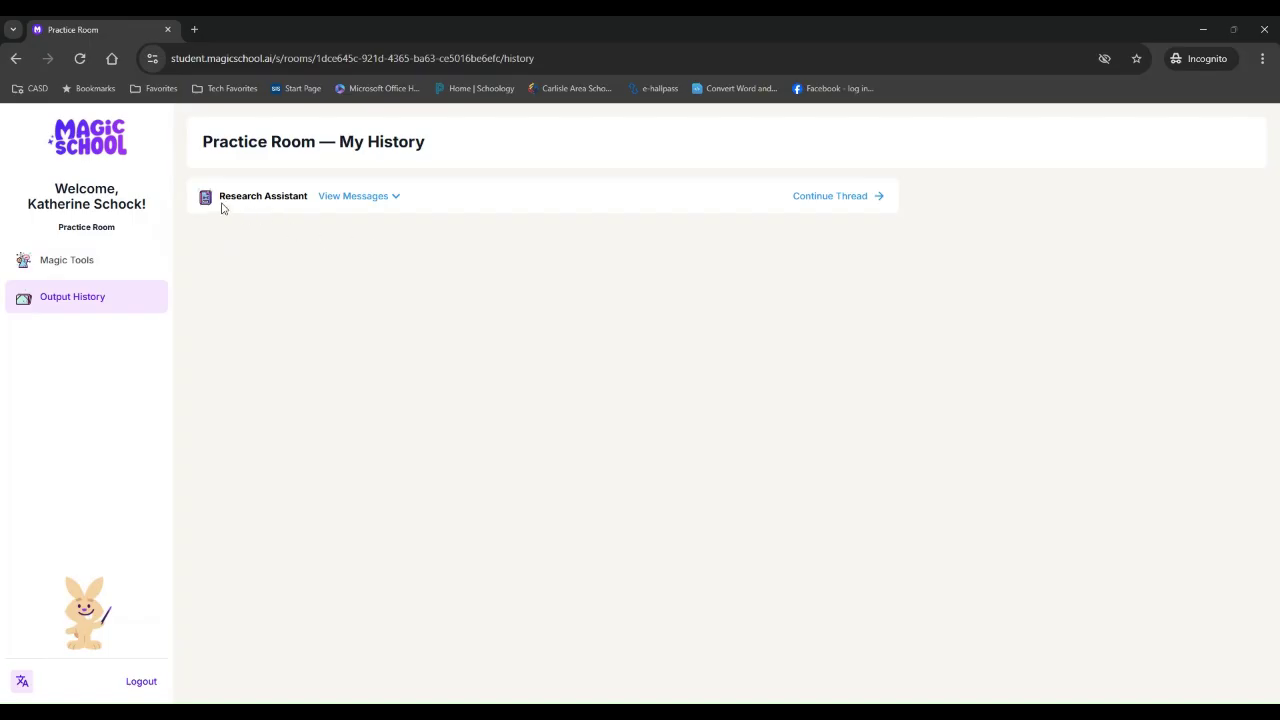
click(400, 201)
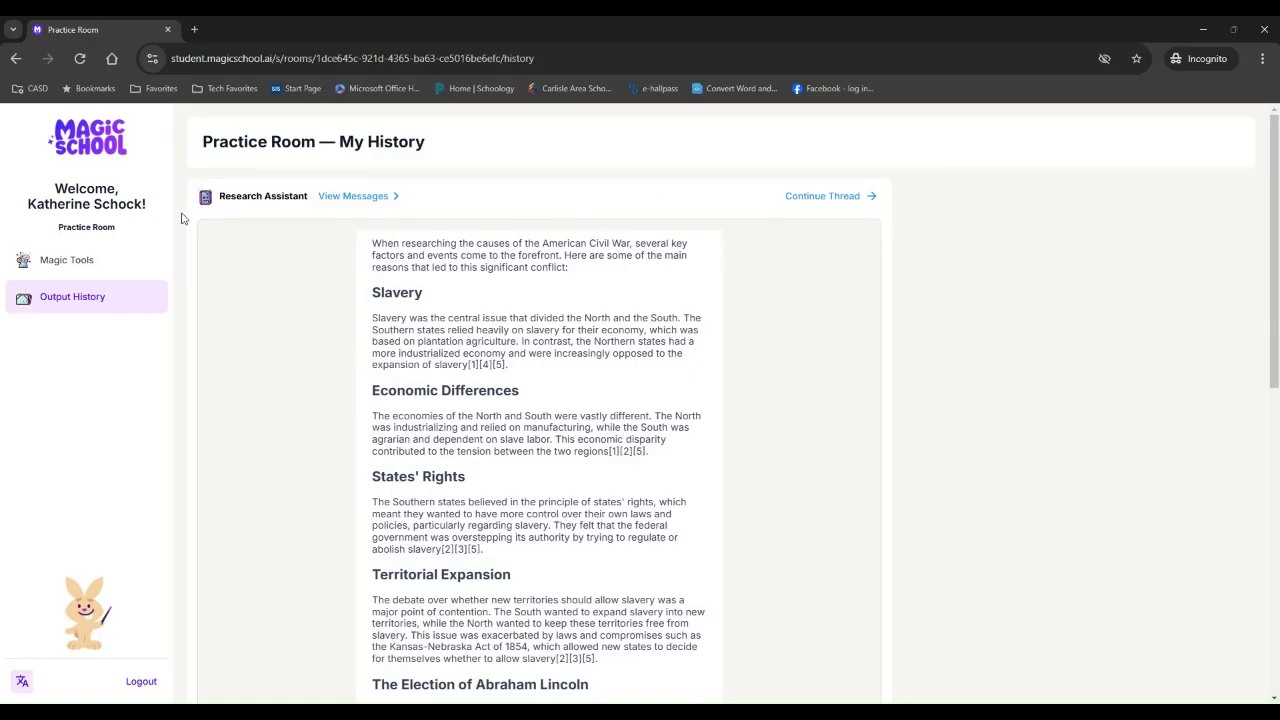
click(50, 266)
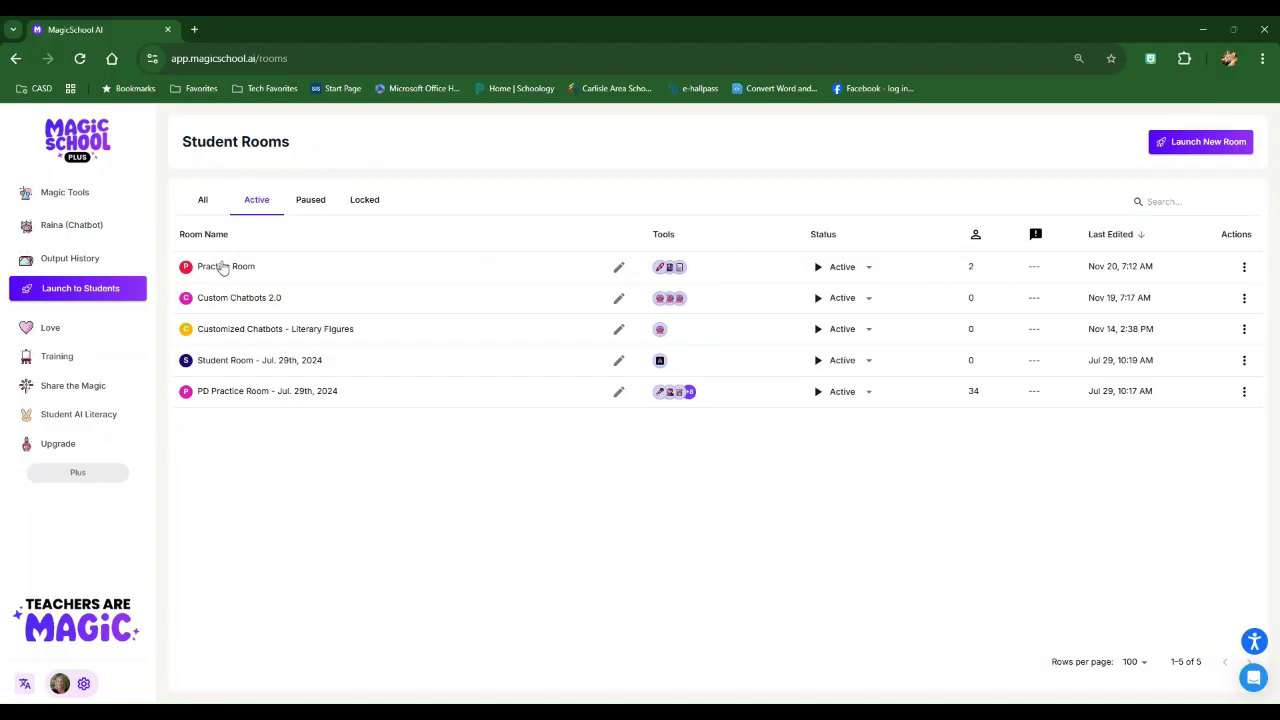
Open Practice Room to see both students active, last tools Research Assistant and Writing Feedback.
click(222, 268)
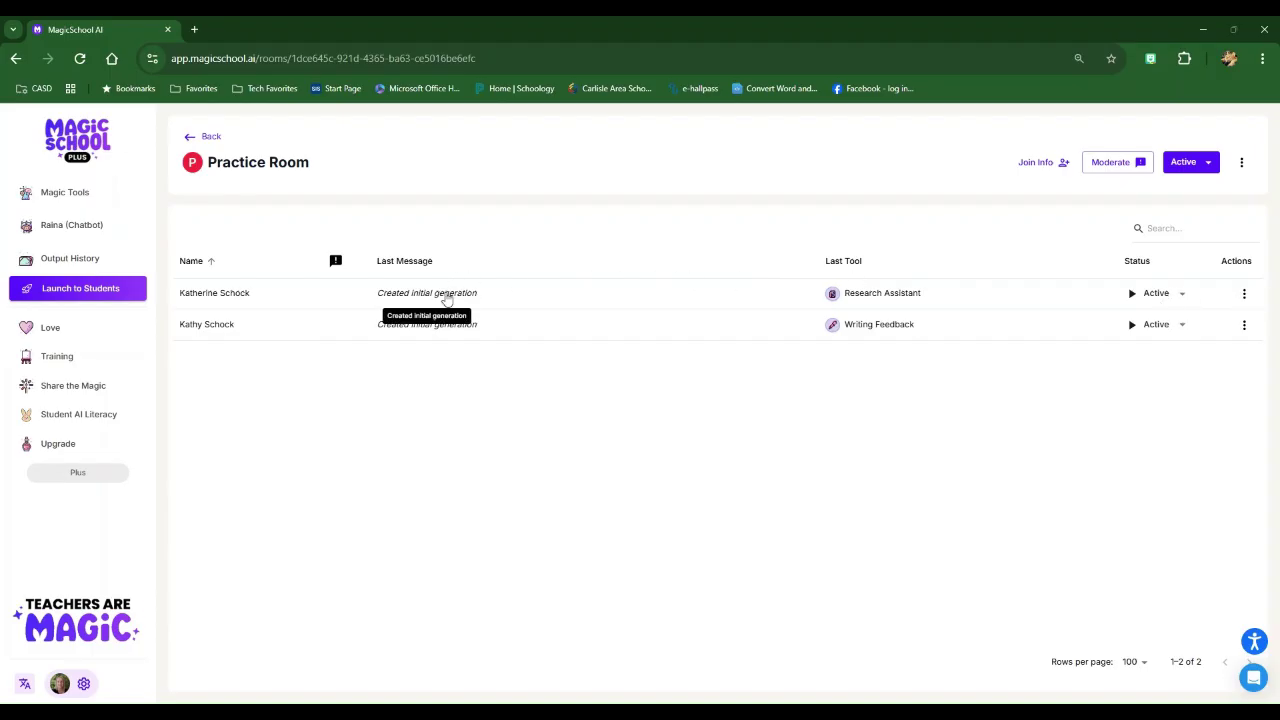
click(447, 300)
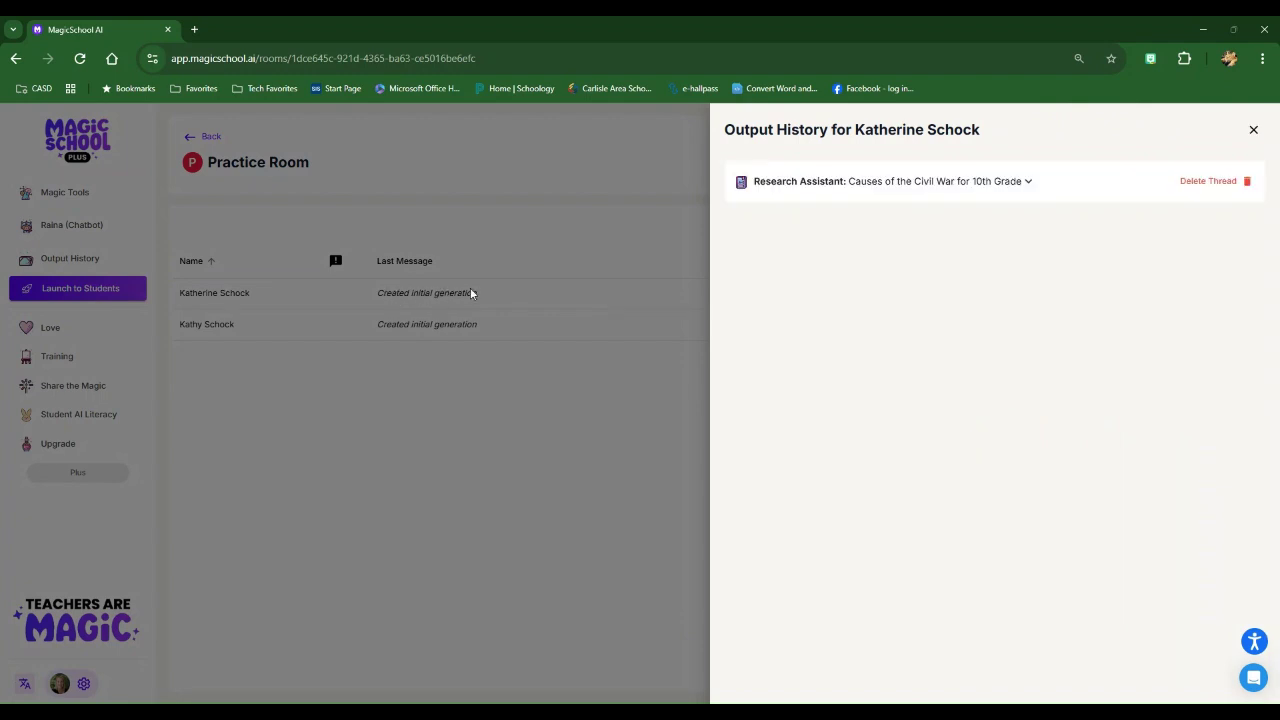
click(803, 183)
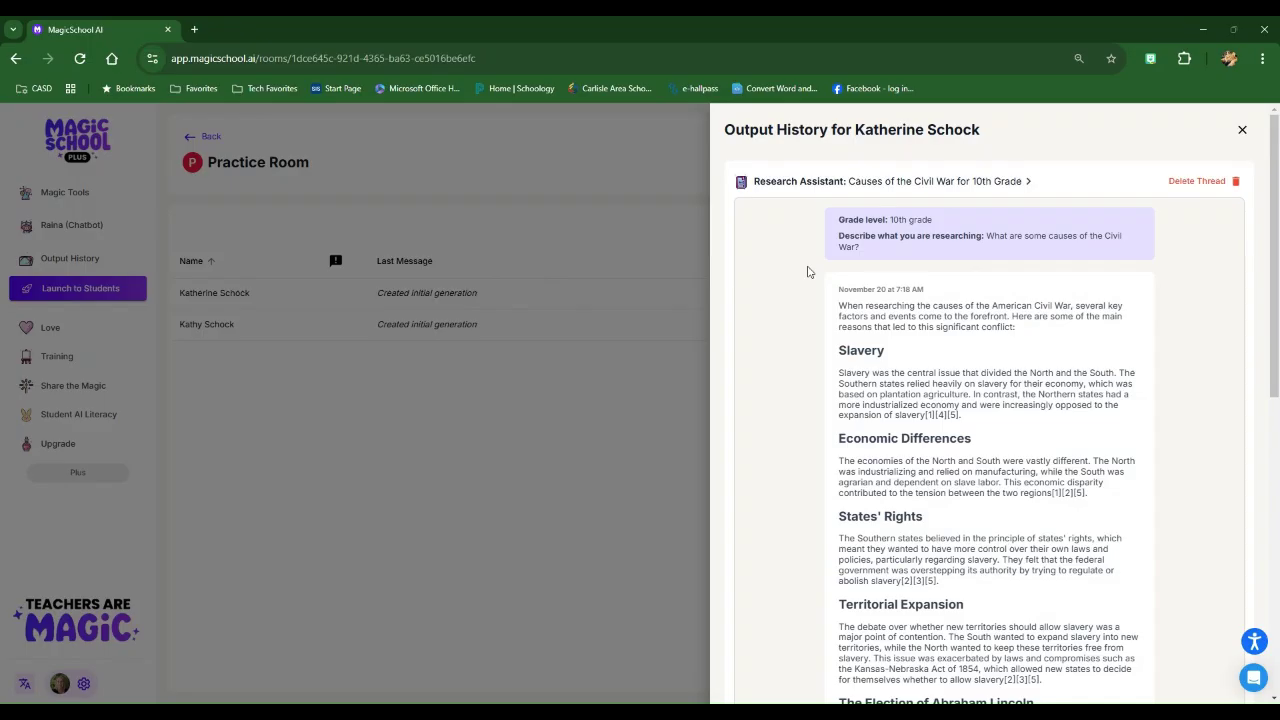
scroll(808, 271, down, 6)
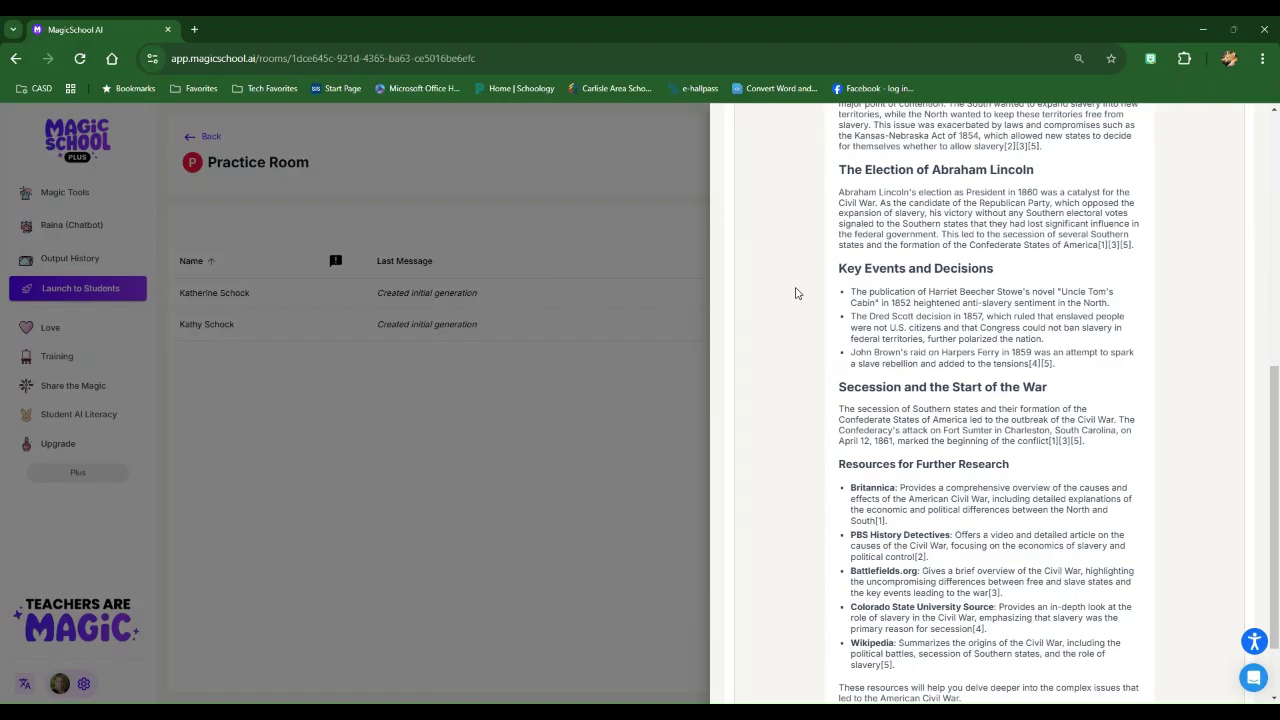
scroll(798, 303, up, 10)
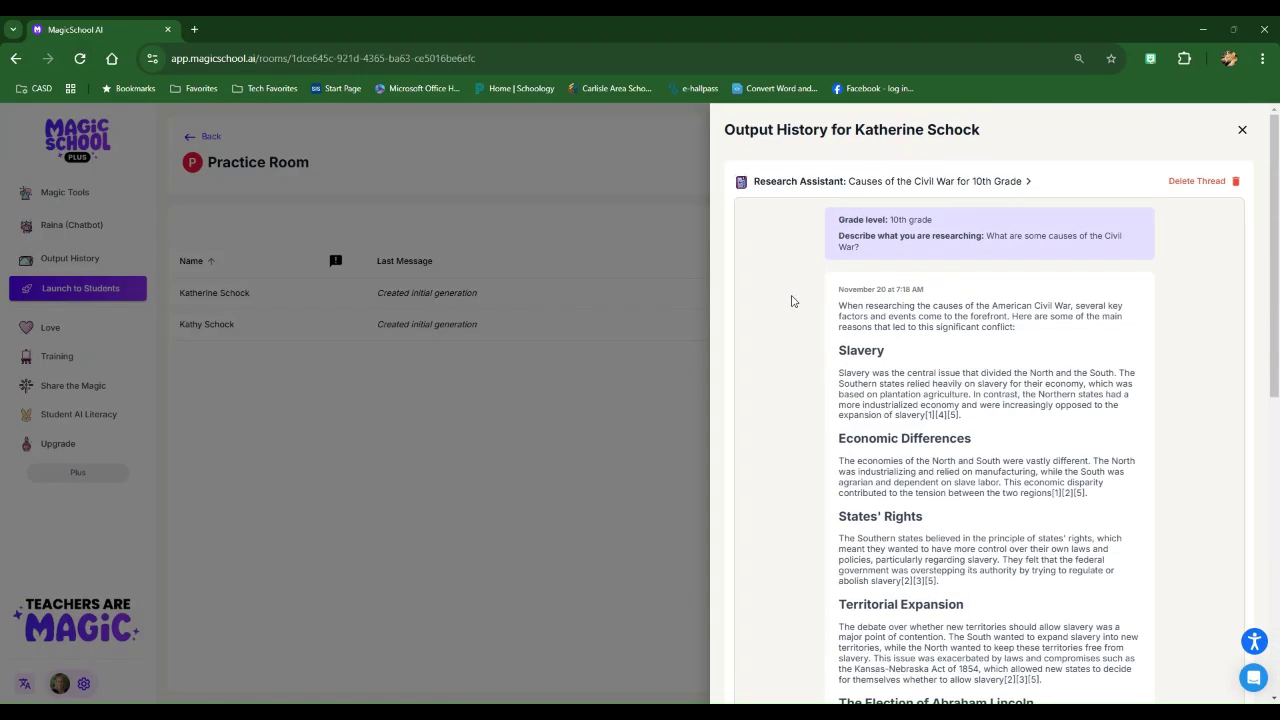
click(1242, 129)
click(427, 326)
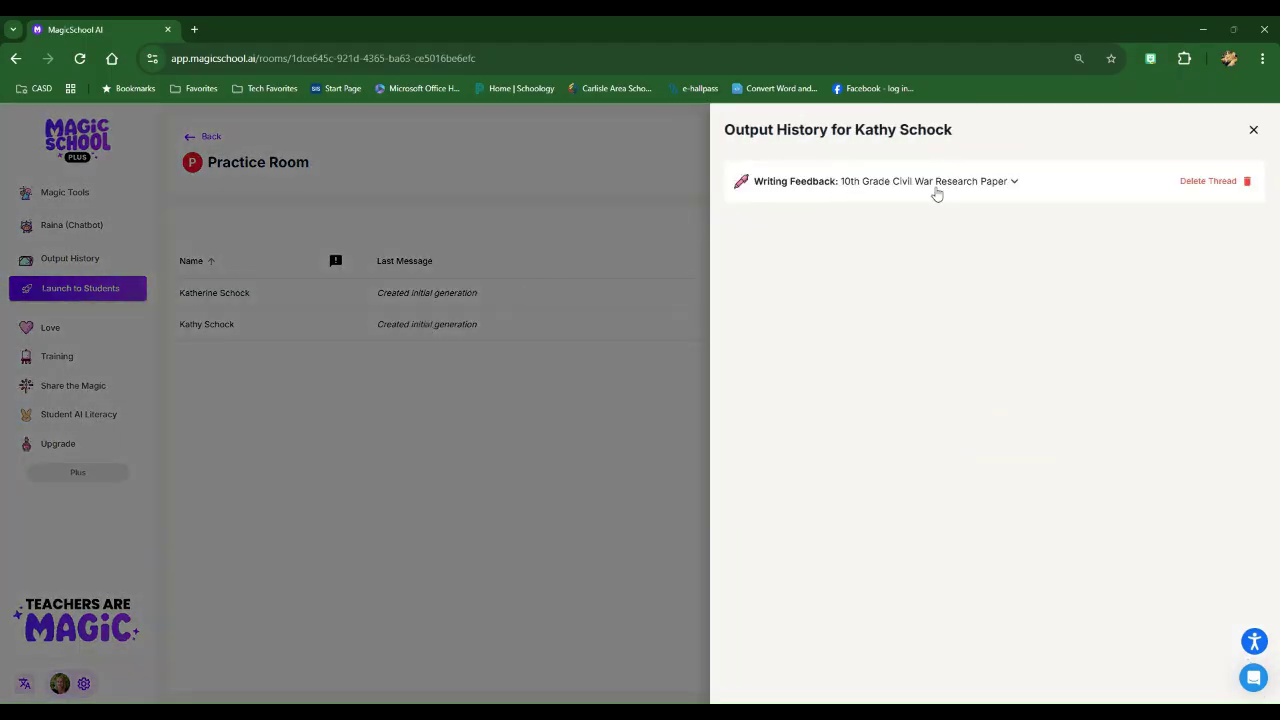
click(936, 192)
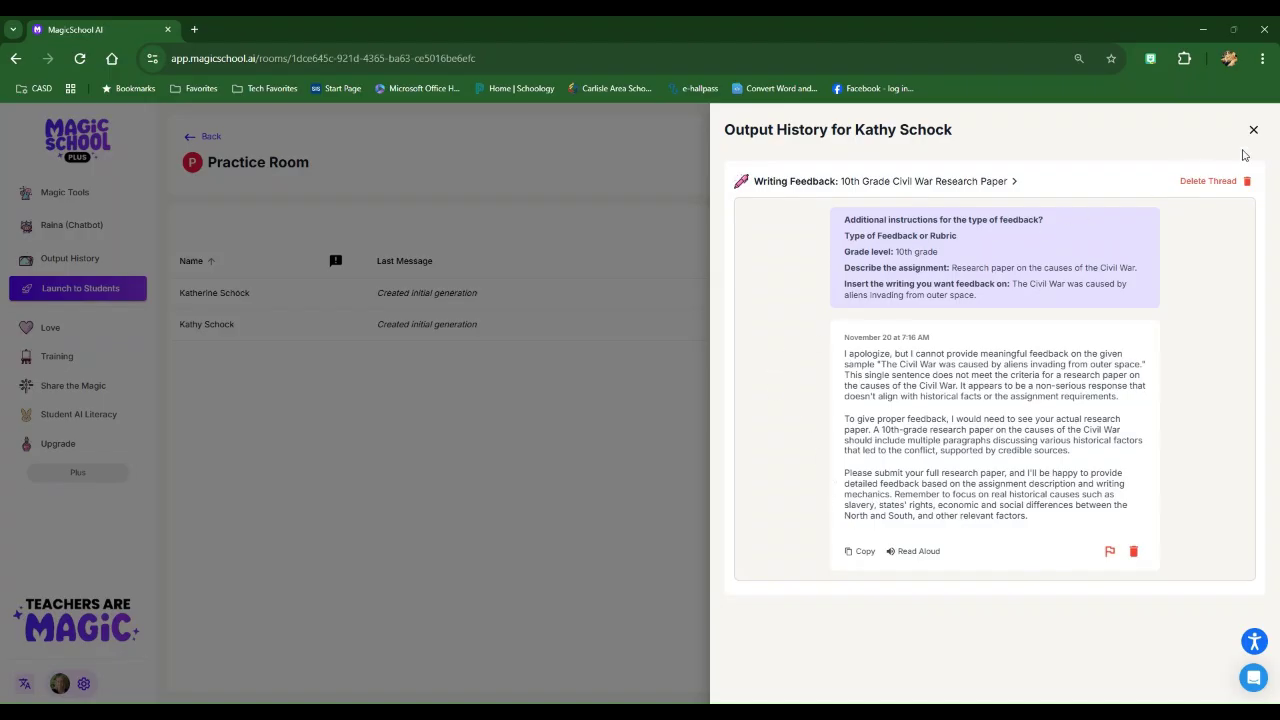
click(1253, 131)
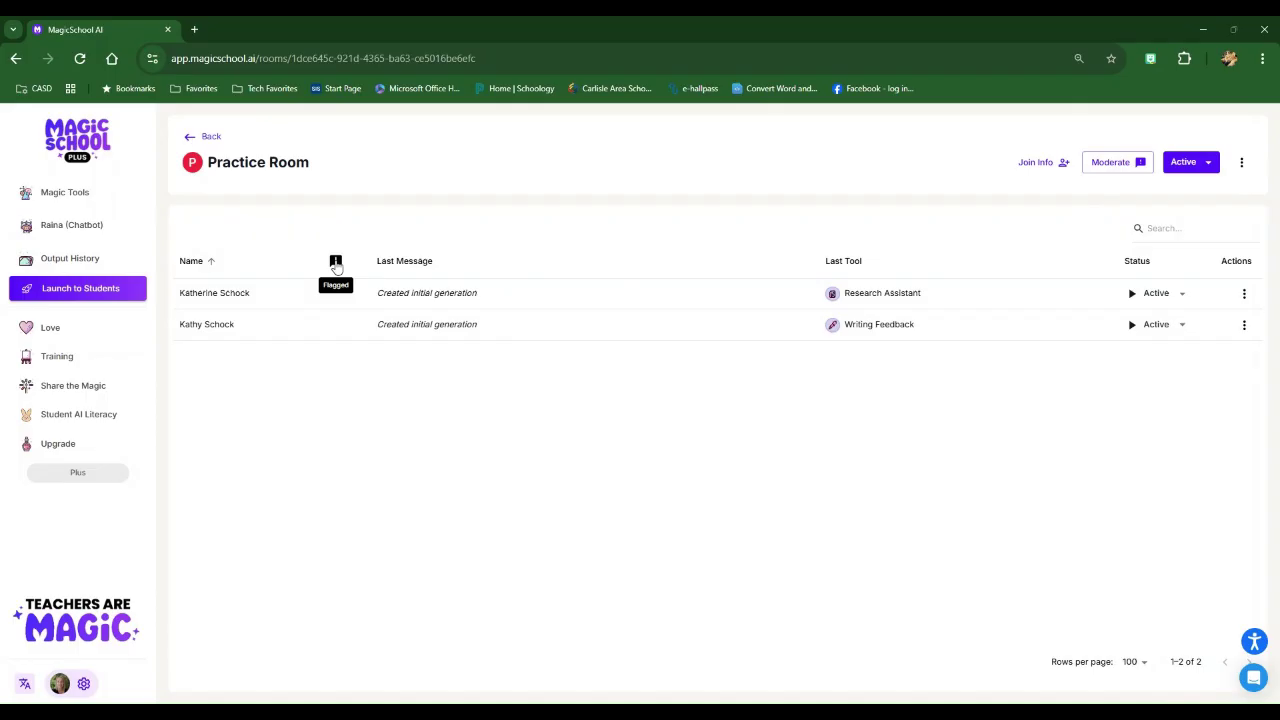
click(1182, 294)
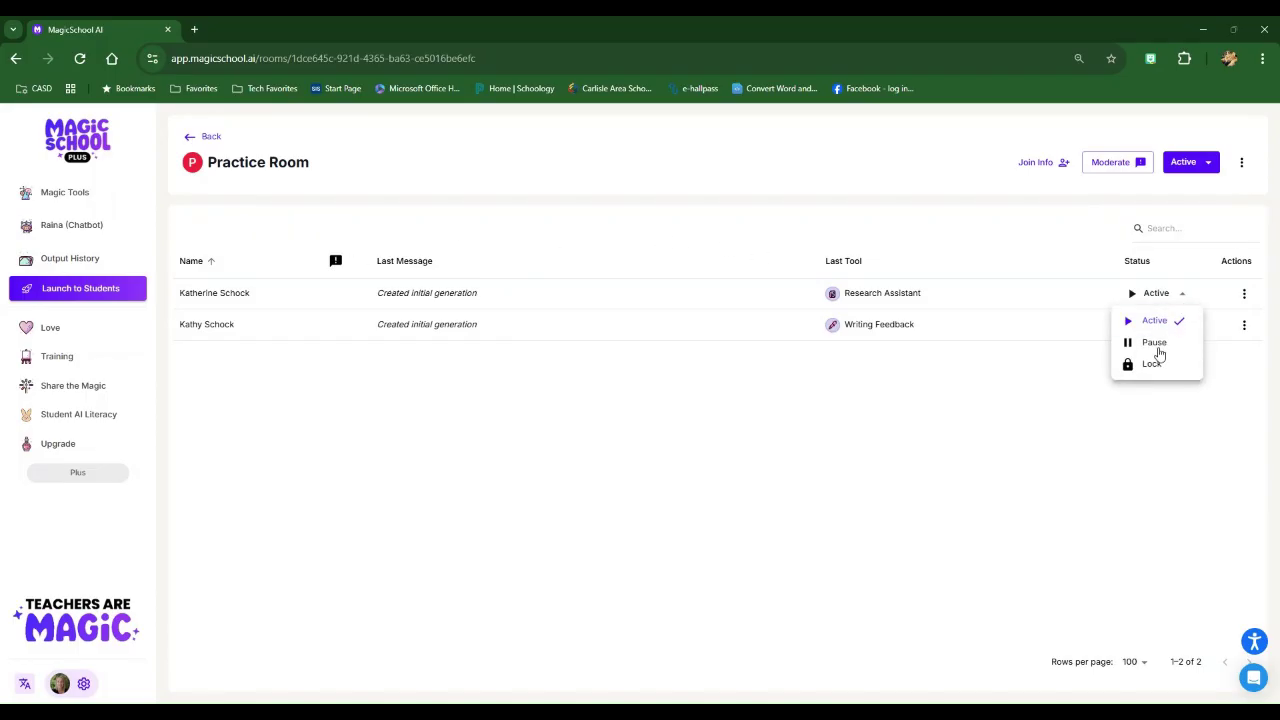
click(605, 430)
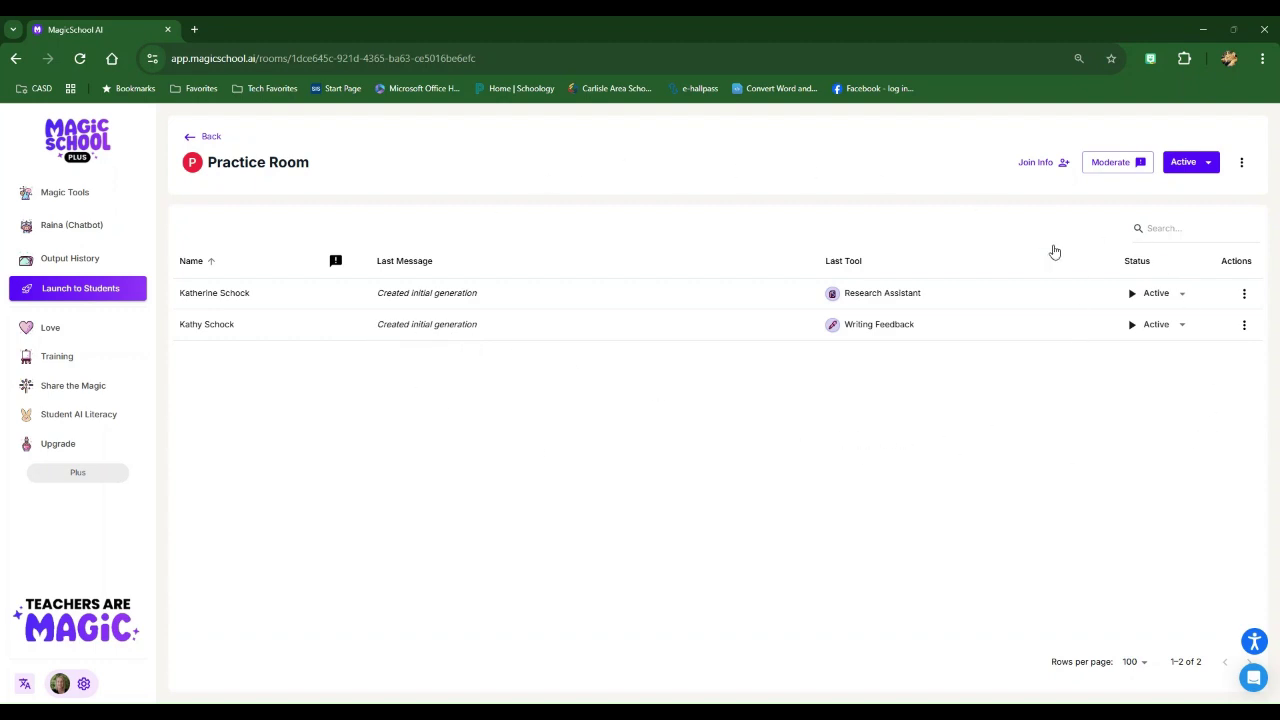
Review the Practice Room's join-info sharing options, then show its Active, Pause and Lock choices.
click(1042, 163)
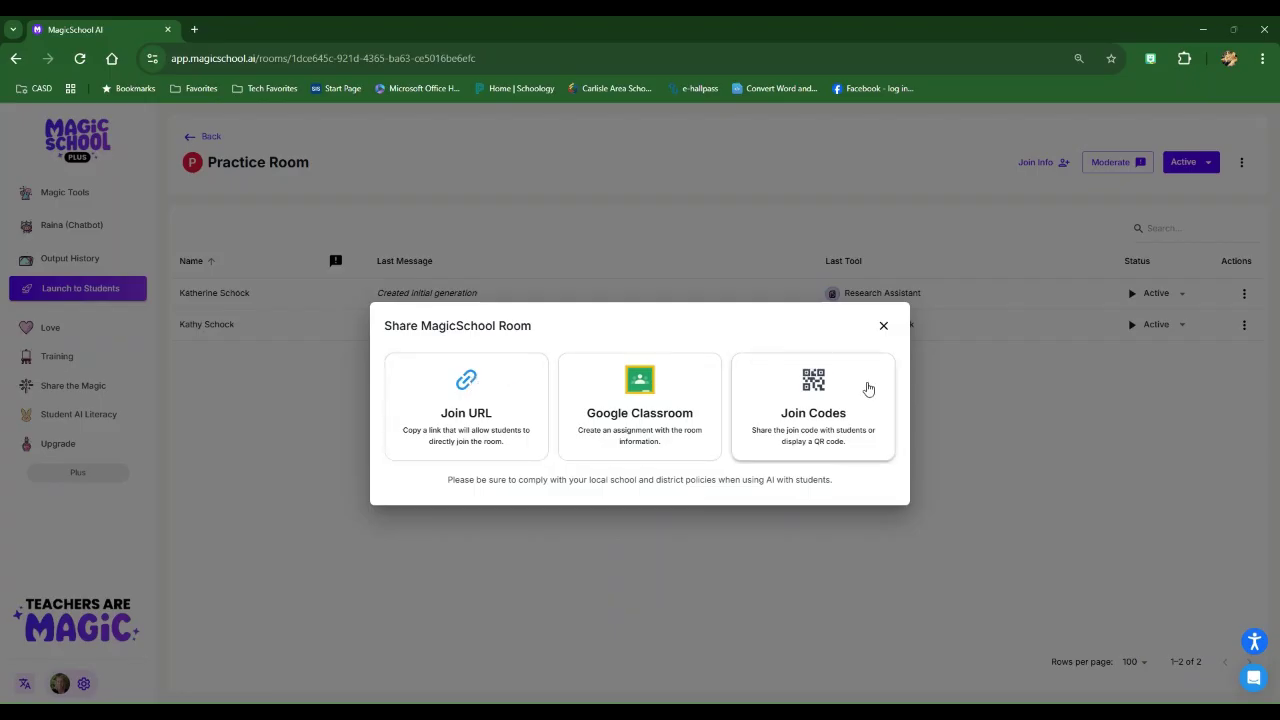
click(884, 326)
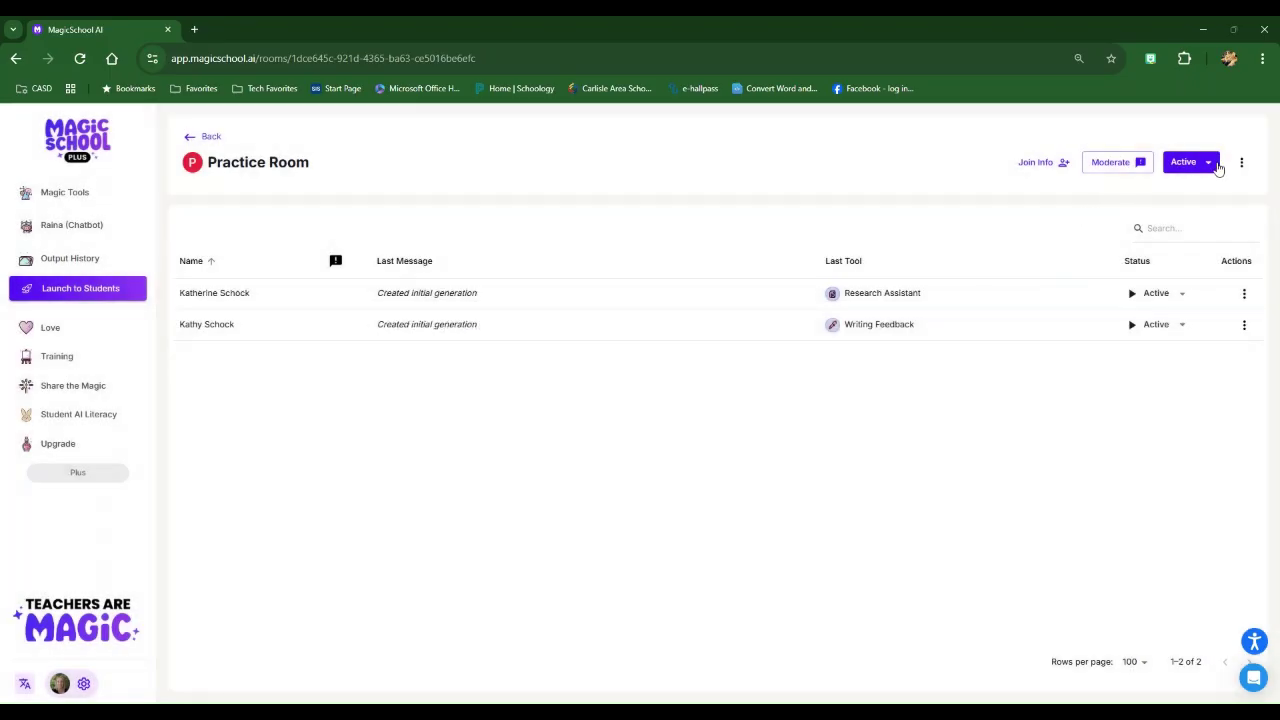
click(1212, 165)
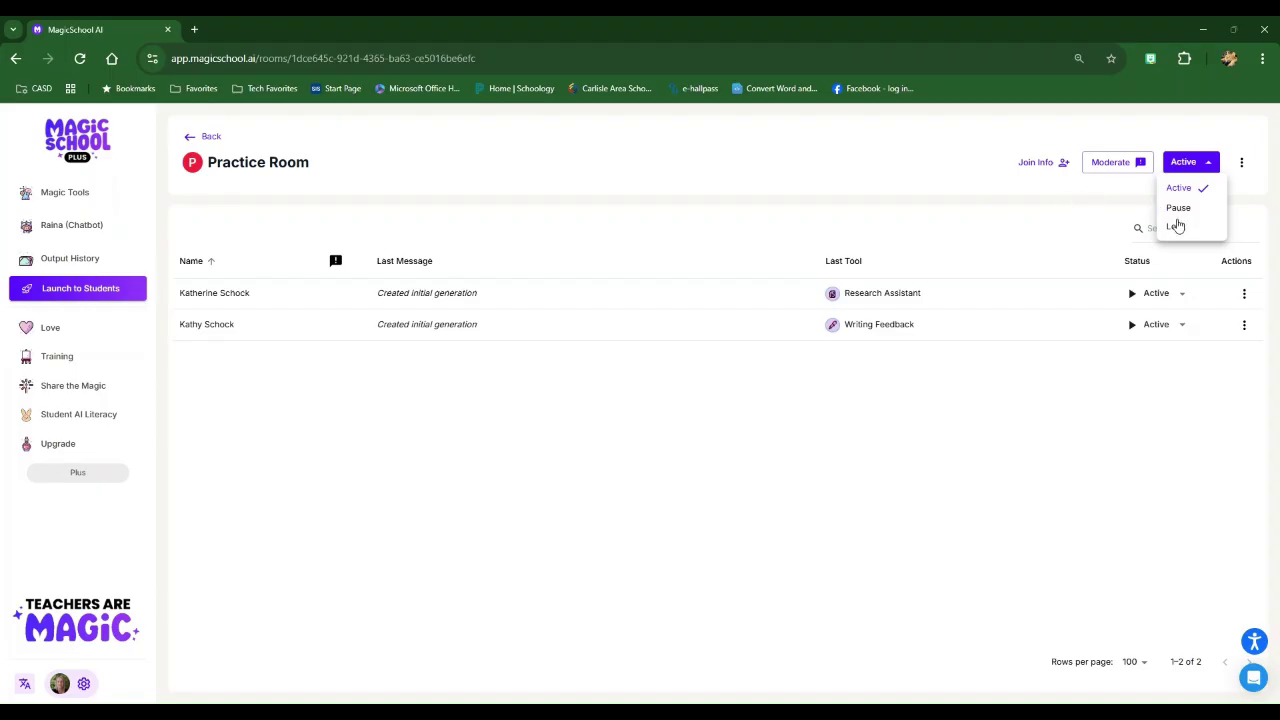
Dismiss the status choices and check the first student's Student Join Info and Remove From Room actions.
click(987, 227)
click(1244, 294)
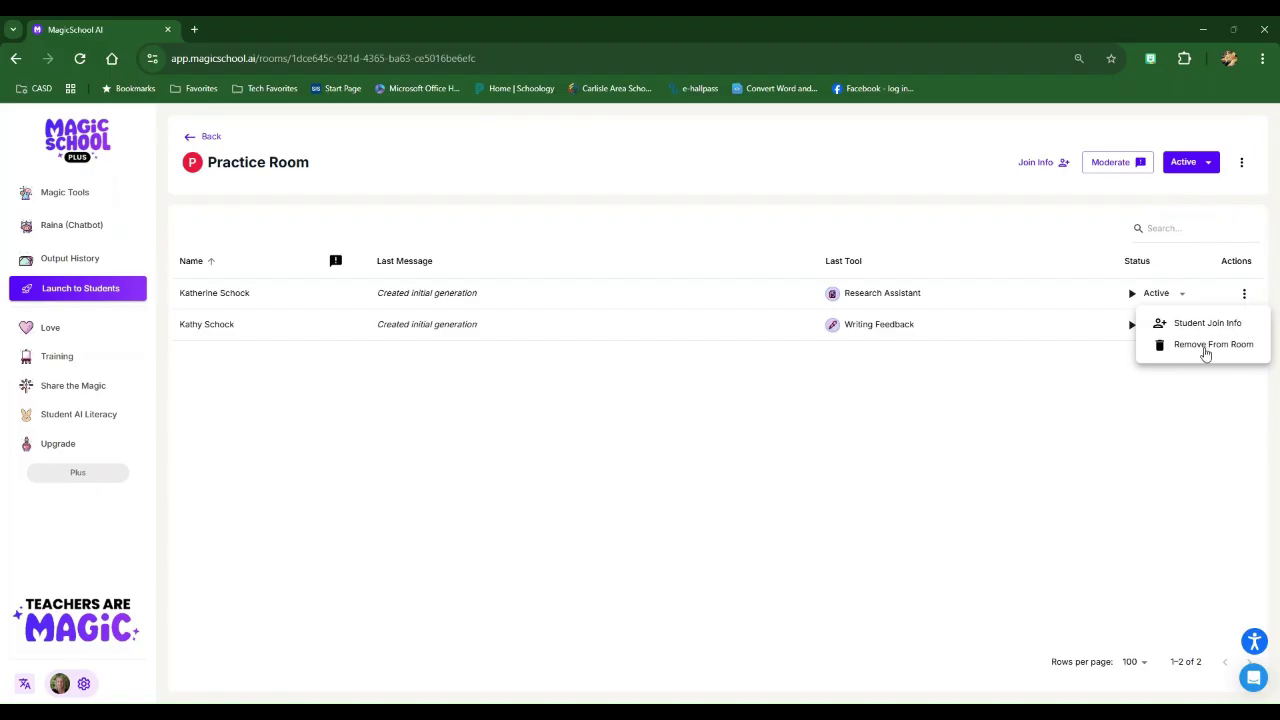
click(984, 406)
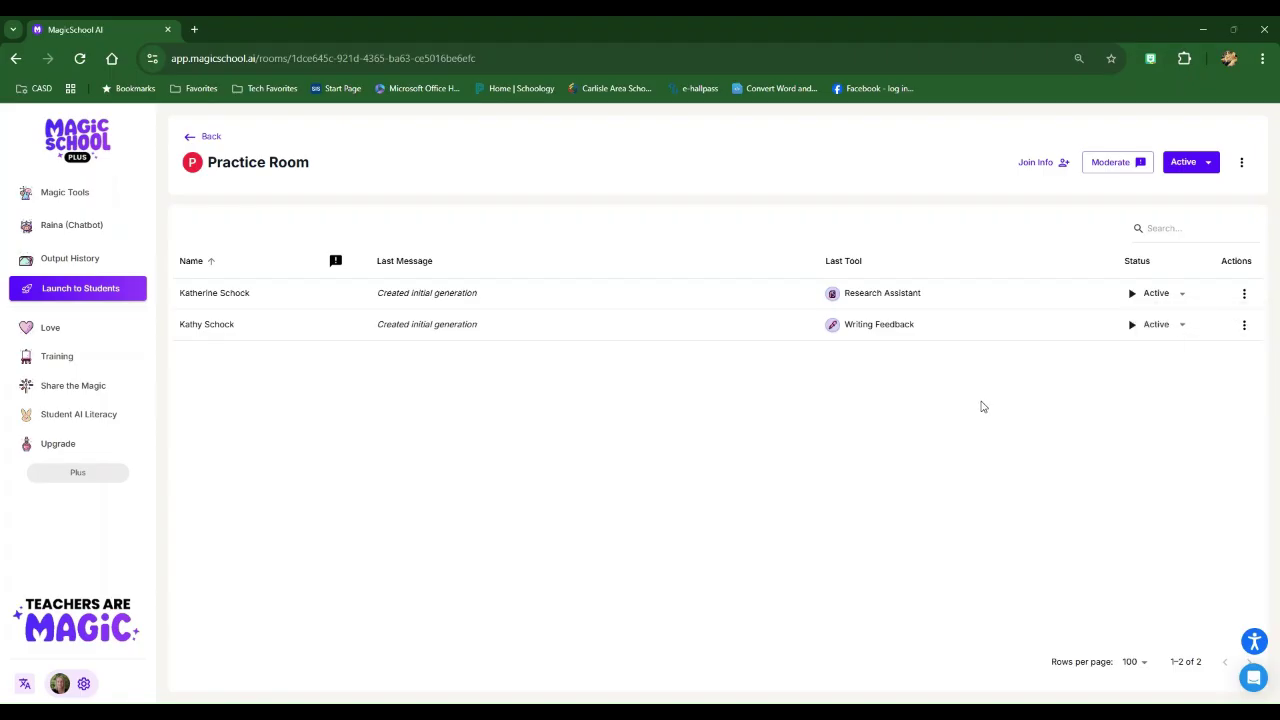